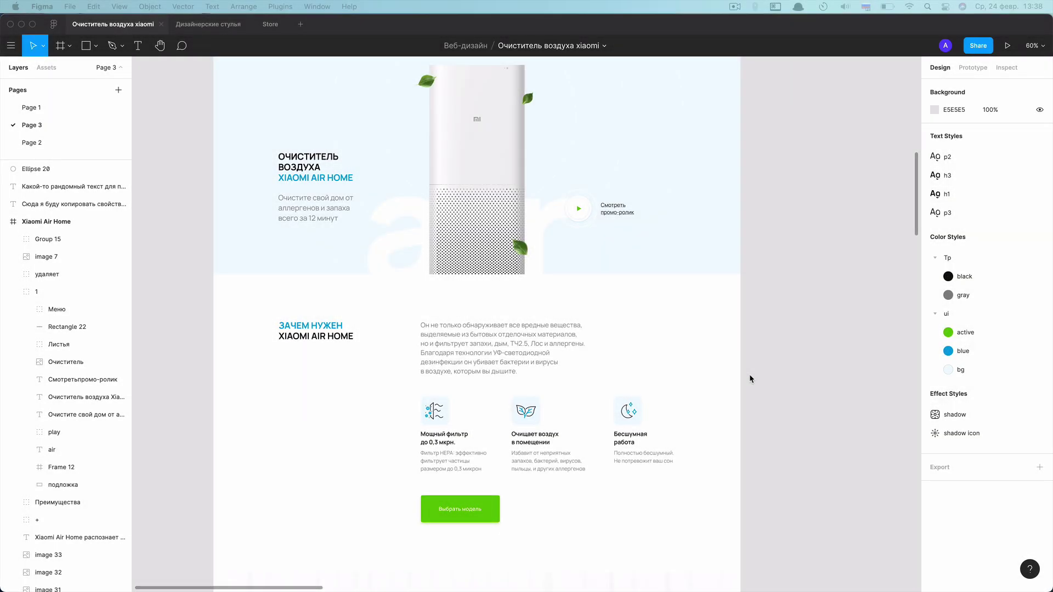
Toggle the interface panels to view the Xiaomi Air Home frame on the full canvas.
{"action": "key", "text": "ctrl+slash"}
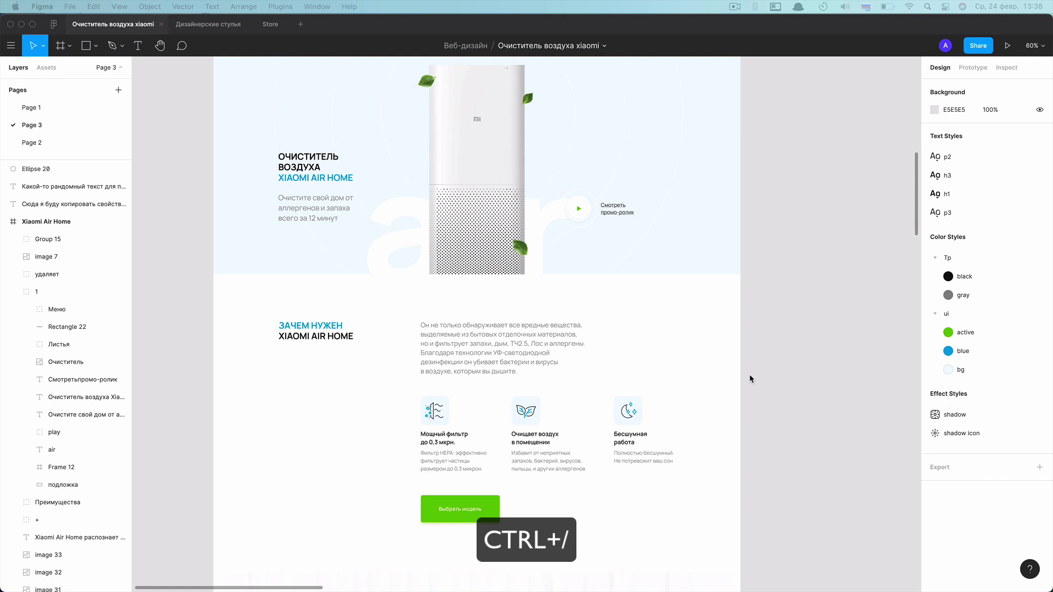
{"action": "key", "text": "ctrl+backslash"}
{"action": "key", "text": "ctrl+backslash"}
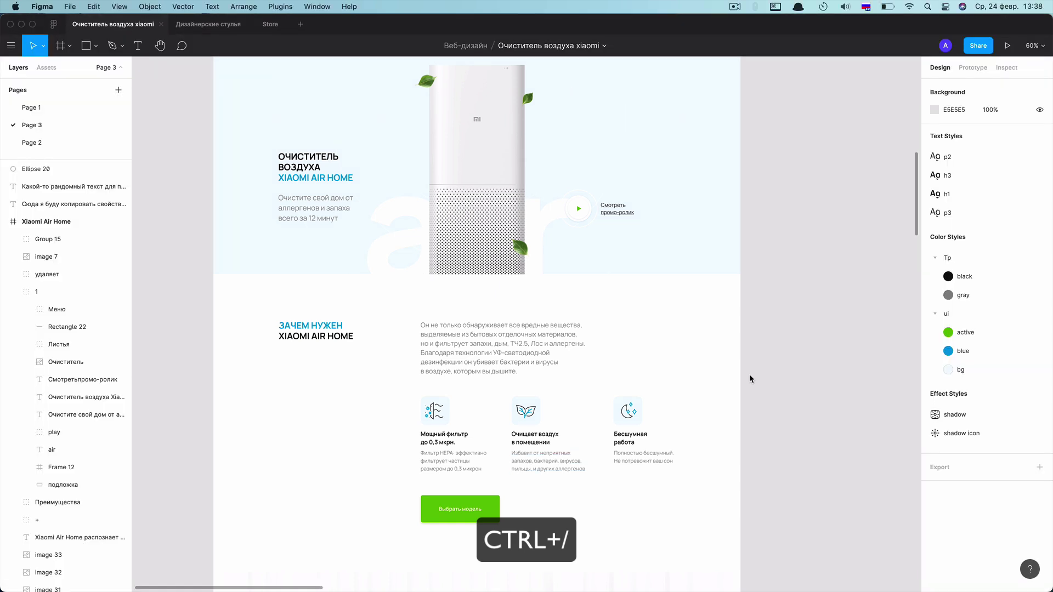
{"action": "key", "text": "ctrl+backslash"}
{"action": "key", "text": "ctrl+backslash"}
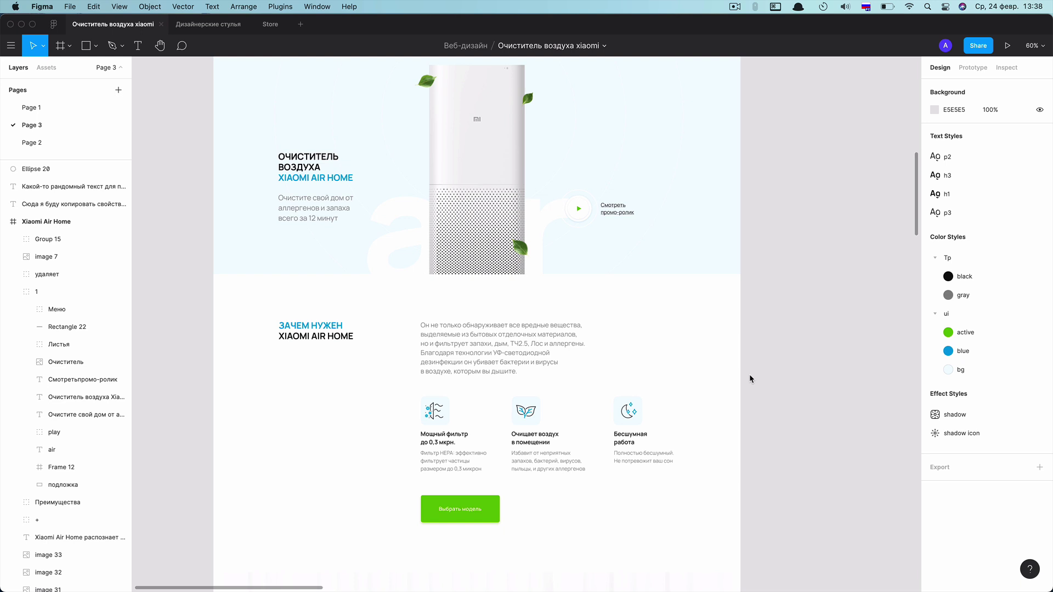
{"action": "key", "text": "ctrl+backslash"}
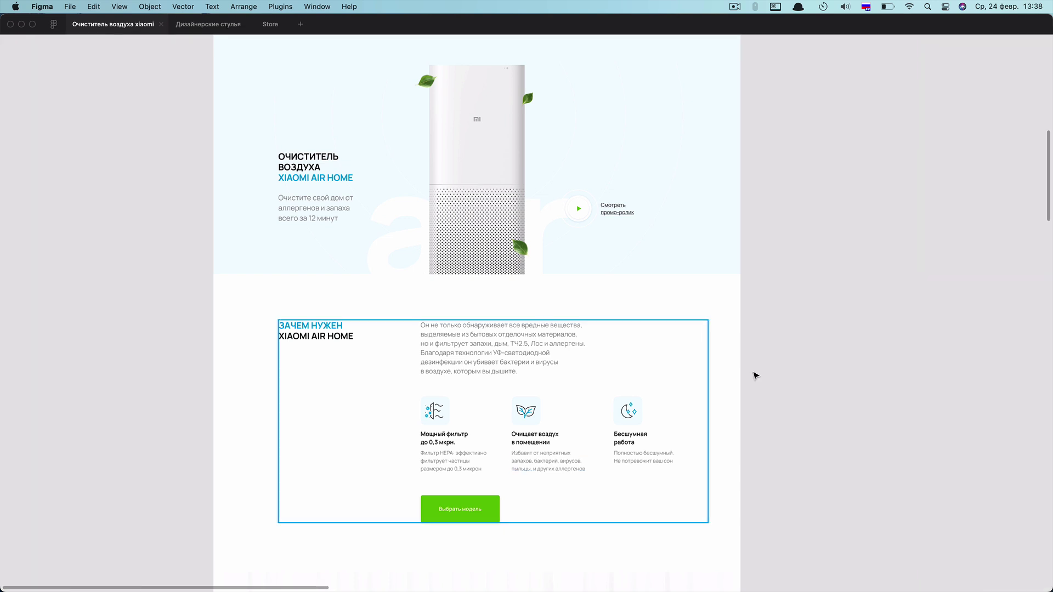
{"action": "scroll", "coordinate": [754, 374], "scroll_direction": "up", "scroll_amount": 5}
{"action": "scroll", "coordinate": [696, 310], "scroll_direction": "down", "scroll_amount": 1}
{"action": "left_click_drag", "start_coordinate": [709, 315], "coordinate": [756, 253]}
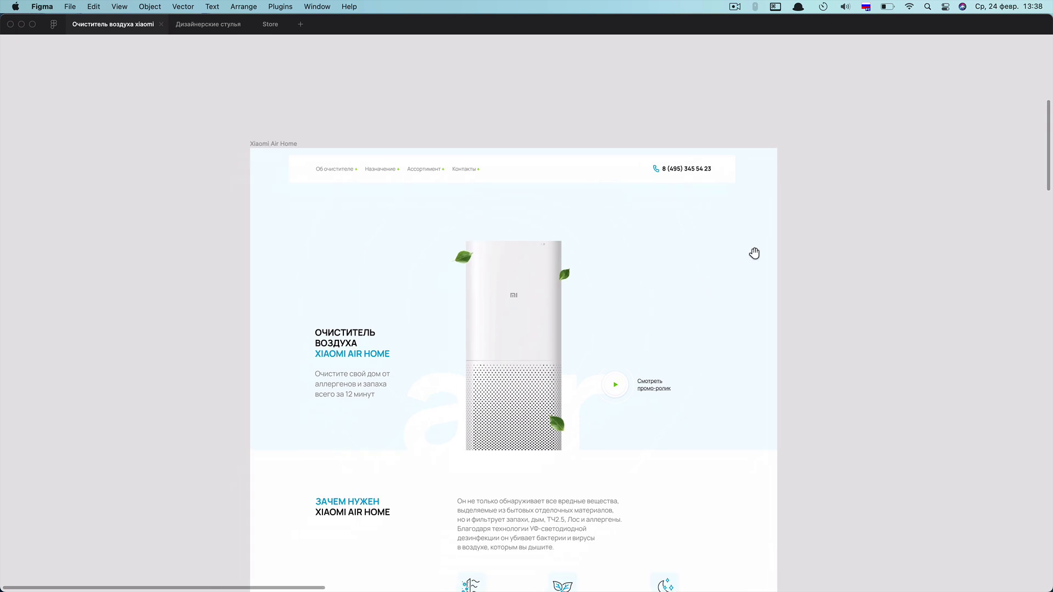
{"action": "key", "text": "ctrl+backslash"}
{"action": "key", "text": "ctrl+backslash"}
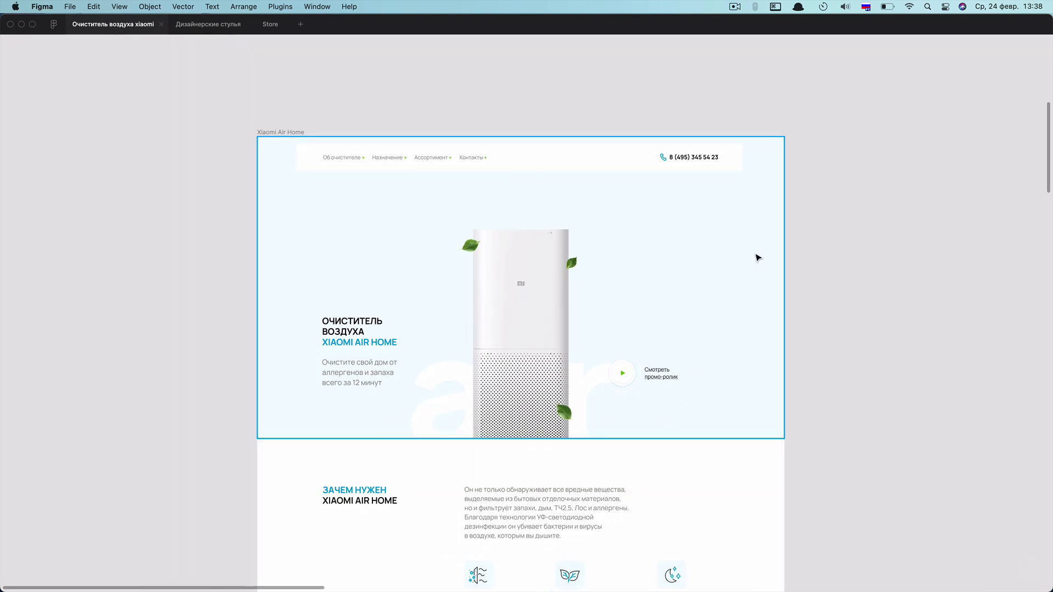
{"action": "key", "text": "ctrl+backslash"}
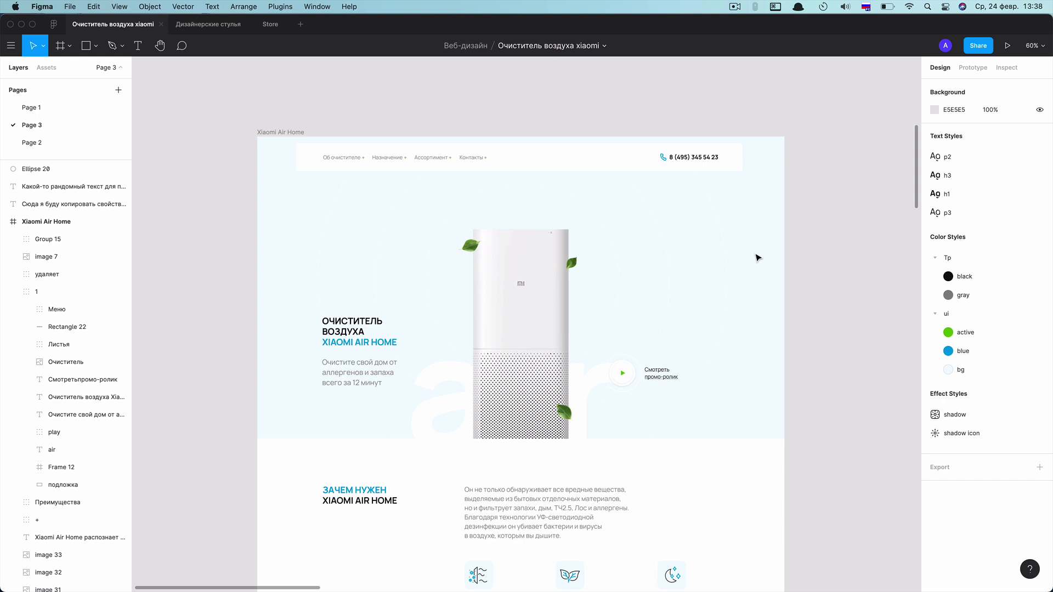
{"action": "scroll", "coordinate": [671, 268], "scroll_direction": "down", "scroll_amount": 2}
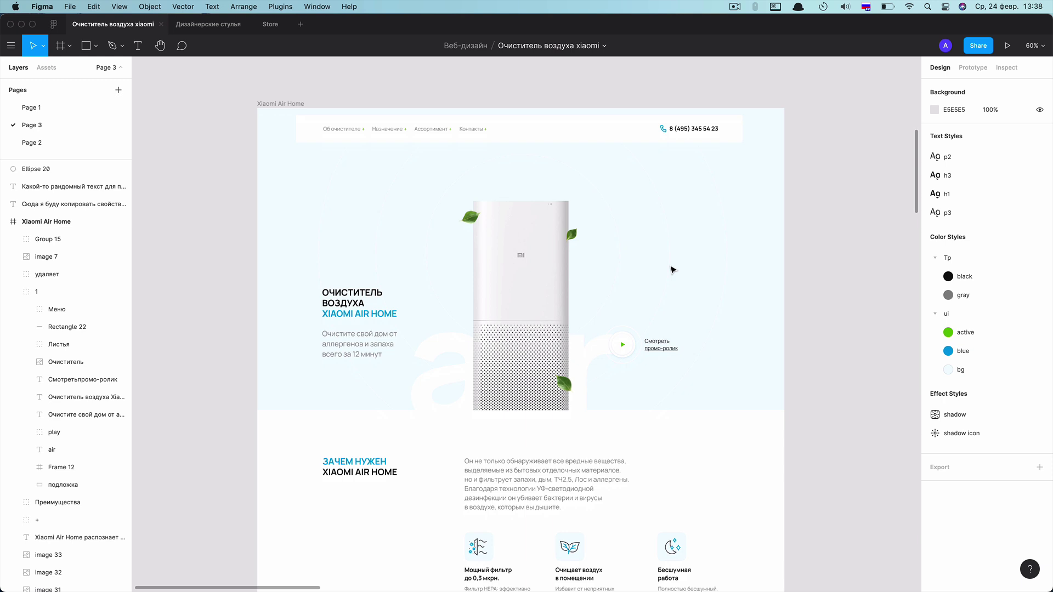
{"action": "scroll", "coordinate": [346, 246], "scroll_direction": "down", "scroll_amount": 5}
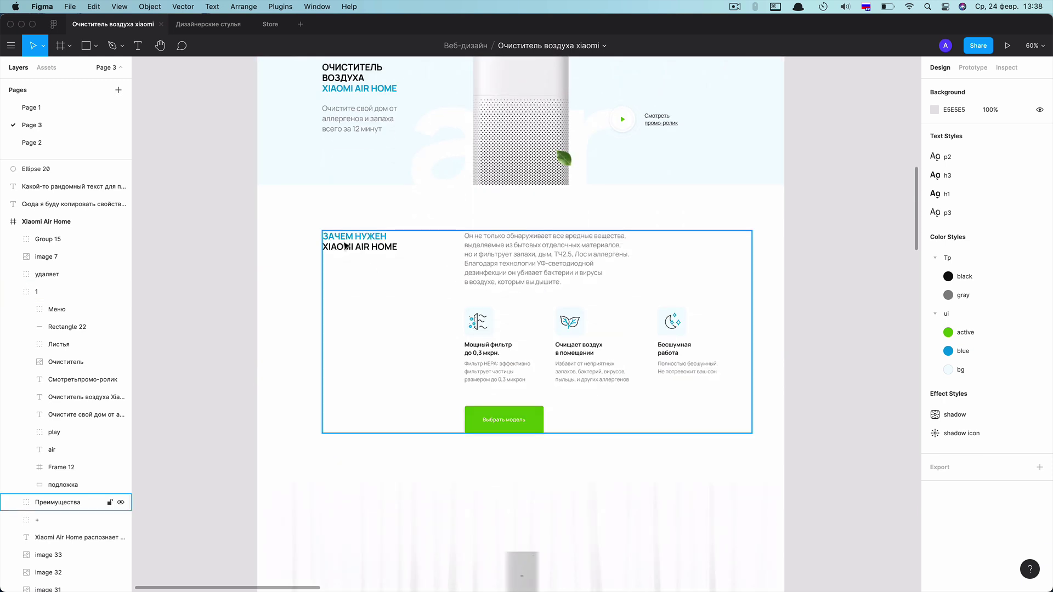
Marquee-select the heading, description text and Преимущества advantages group.
{"action": "left_click_drag", "start_coordinate": [305, 213], "coordinate": [521, 274]}
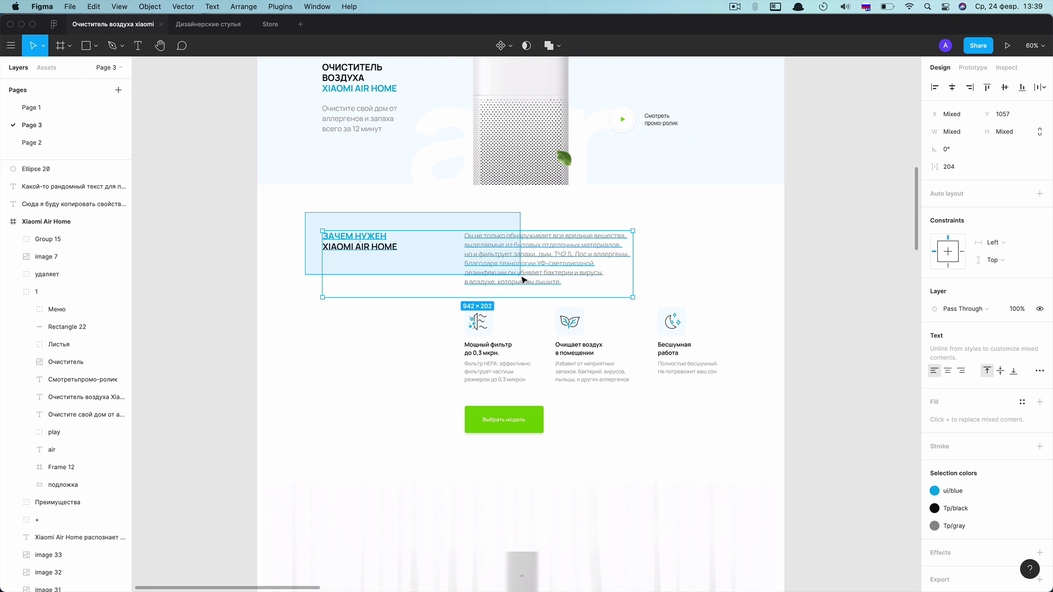
{"action": "left_click_drag", "start_coordinate": [522, 280], "coordinate": [526, 282]}
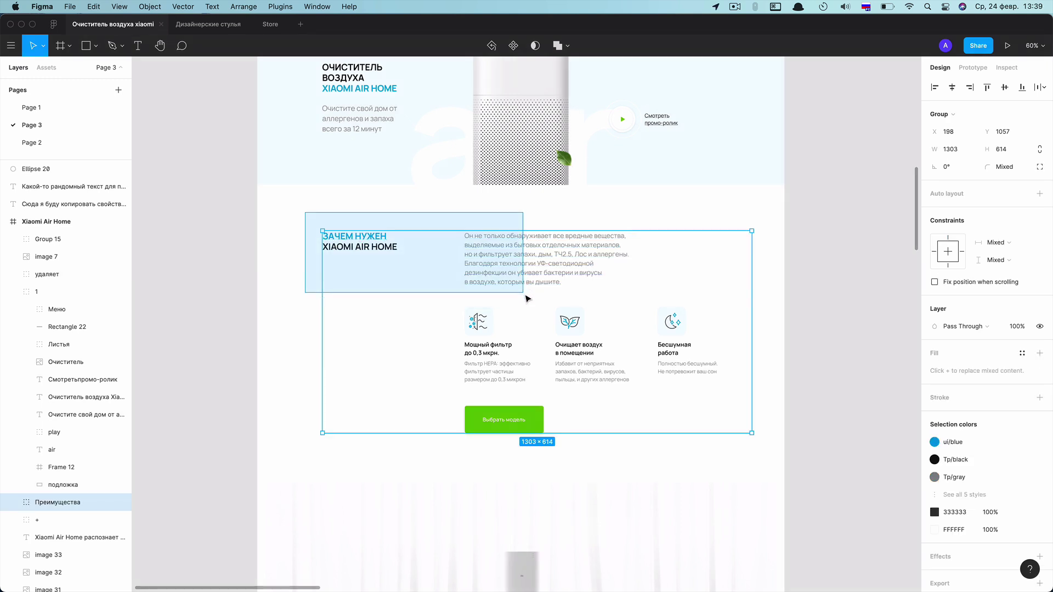
{"action": "mouse_move", "coordinate": [339, 229]}
{"action": "left_mouse_down"}
{"action": "mouse_move", "coordinate": [564, 320]}
{"action": "mouse_move", "coordinate": [633, 392]}
{"action": "mouse_move", "coordinate": [733, 400]}
{"action": "mouse_move", "coordinate": [675, 482]}
{"action": "mouse_move", "coordinate": [649, 543]}
{"action": "mouse_move", "coordinate": [648, 495]}
{"action": "mouse_move", "coordinate": [652, 531]}
{"action": "left_mouse_up"}
{"action": "scroll", "coordinate": [675, 482], "scroll_direction": "down", "scroll_amount": 3}
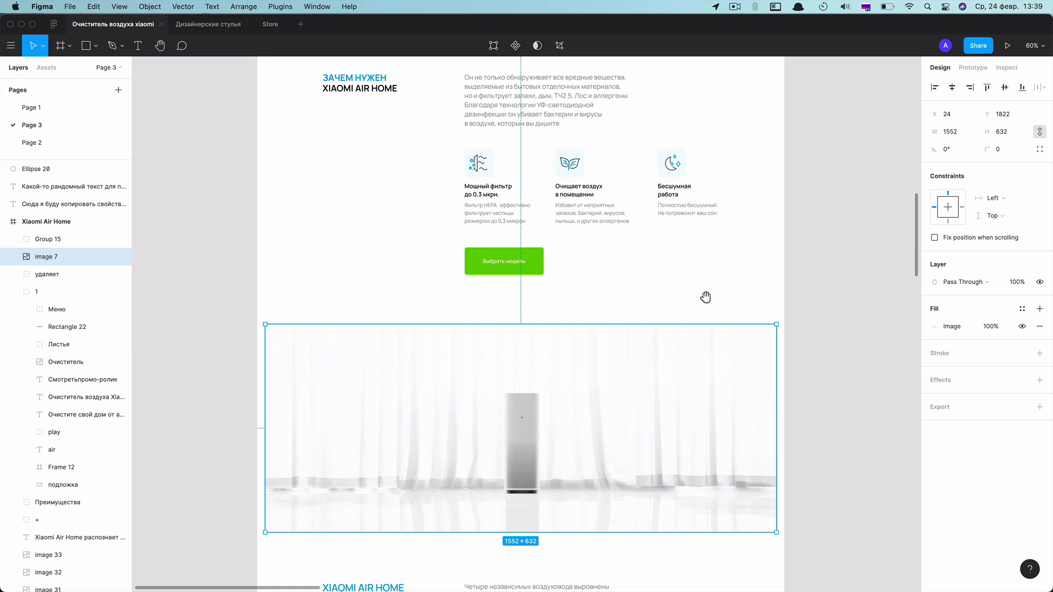
{"action": "scroll", "coordinate": [705, 299], "scroll_direction": "up", "scroll_amount": 3}
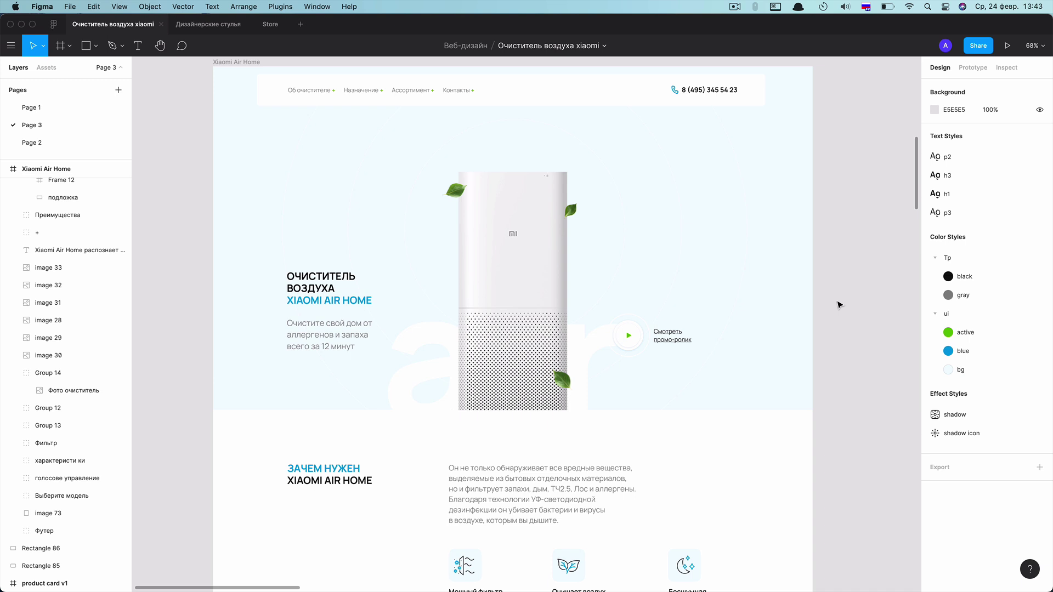
Inside hero group 1, nudge leaf Лист 2 left to X 921.
{"action": "scroll", "coordinate": [827, 296], "scroll_direction": "down", "scroll_amount": 2}
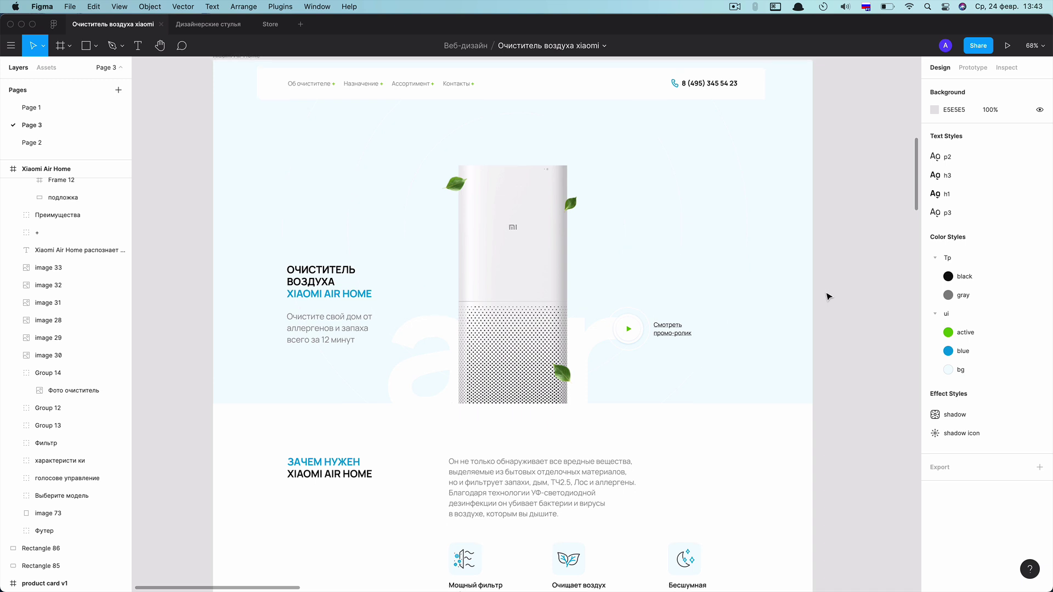
{"action": "left_click", "coordinate": [723, 245]}
{"action": "scroll", "coordinate": [814, 245], "scroll_direction": "up", "scroll_amount": 1}
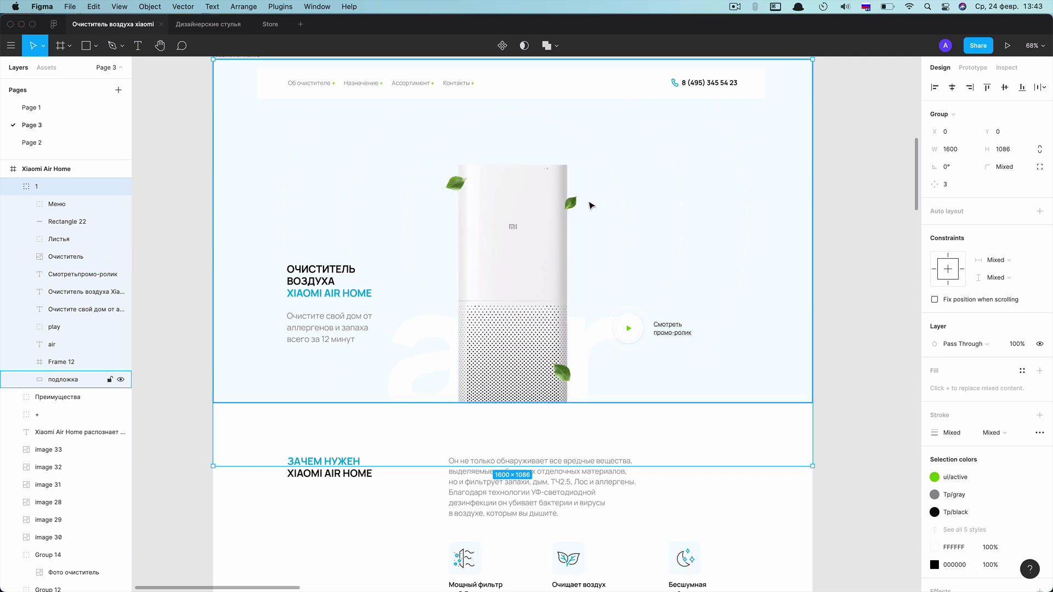
{"action": "double_click", "coordinate": [574, 207]}
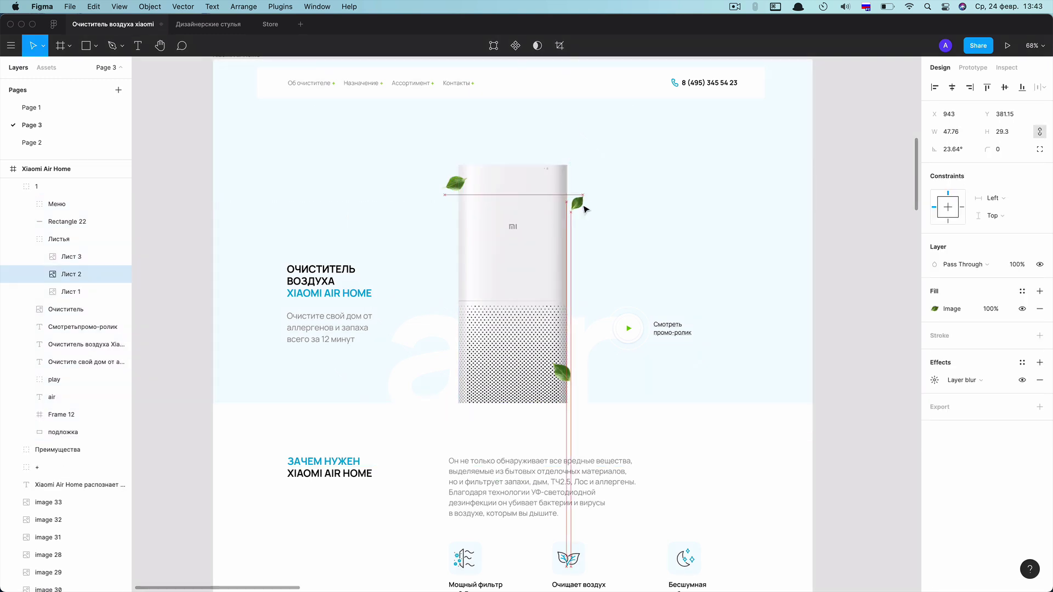
{"action": "left_click_drag", "start_coordinate": [574, 206], "coordinate": [580, 212]}
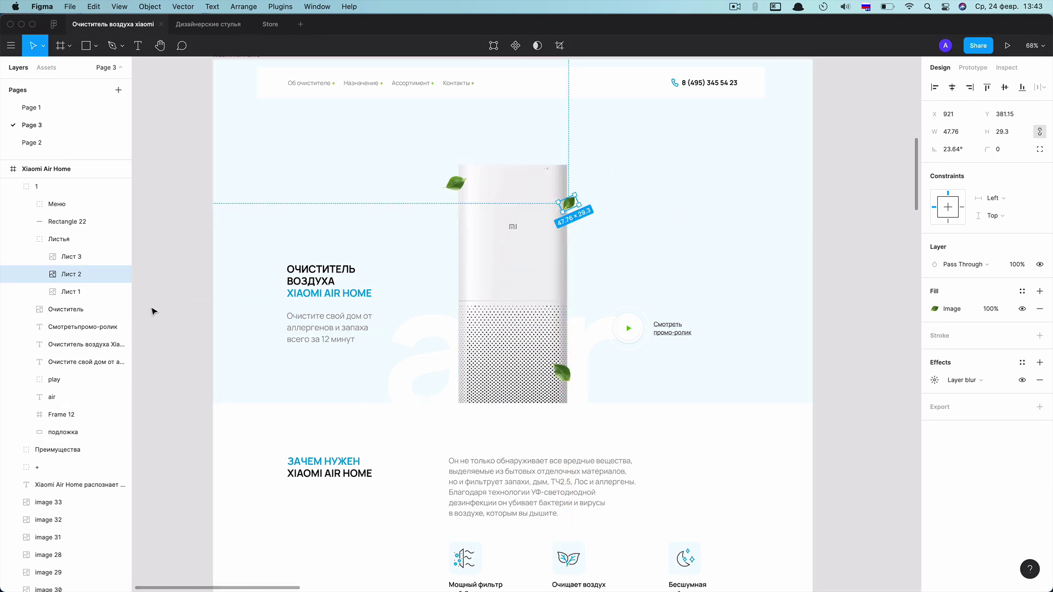
Select the image 32 layer in the Layers panel.
{"action": "scroll", "coordinate": [95, 312], "scroll_direction": "down", "scroll_amount": 6}
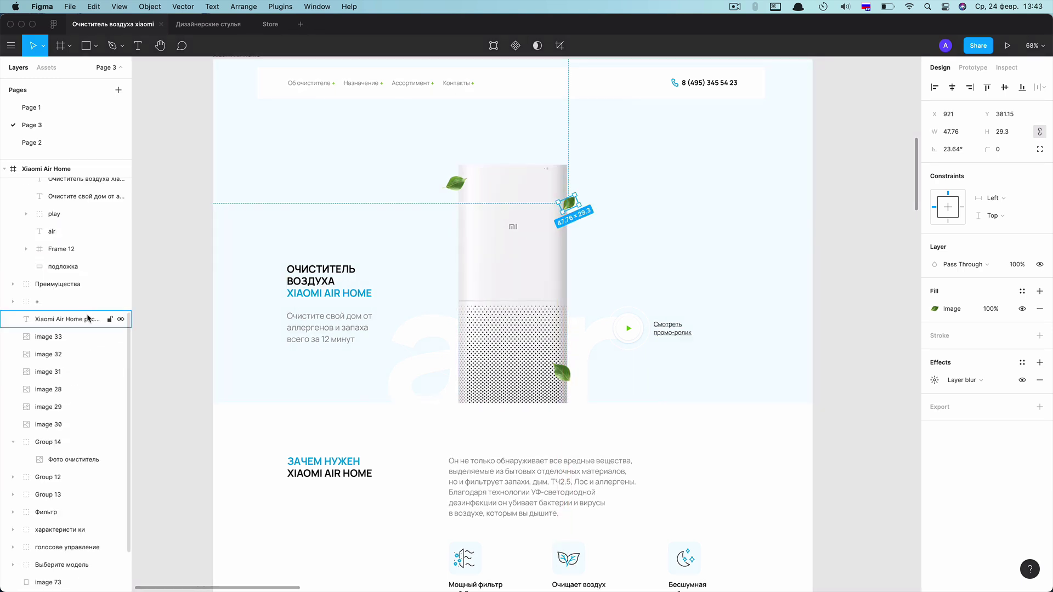
{"action": "scroll", "coordinate": [87, 319], "scroll_direction": "down", "scroll_amount": 3}
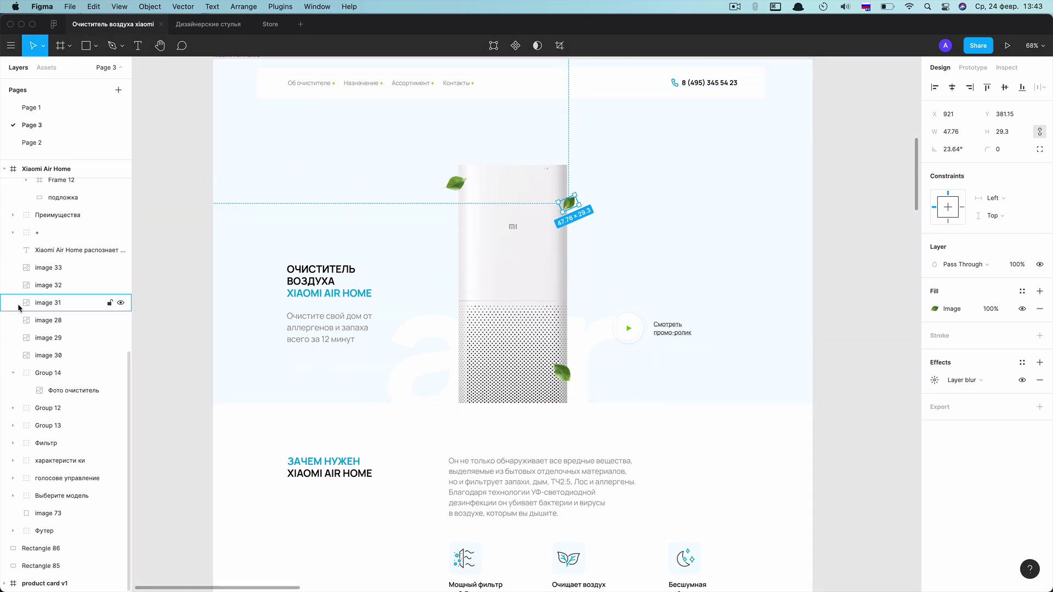
{"action": "left_click", "coordinate": [26, 286]}
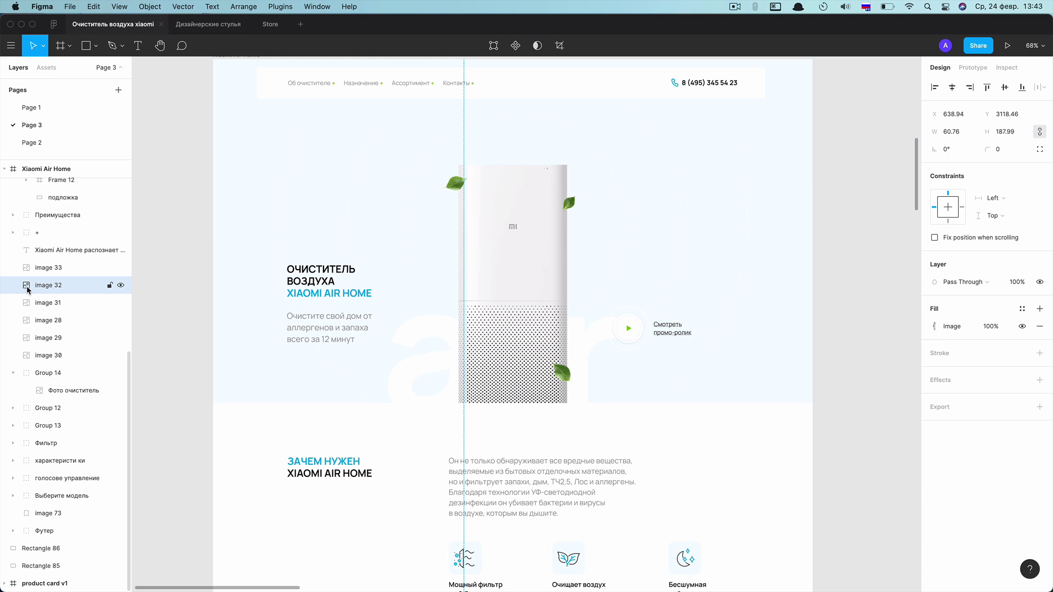
{"action": "key", "text": "shift+2"}
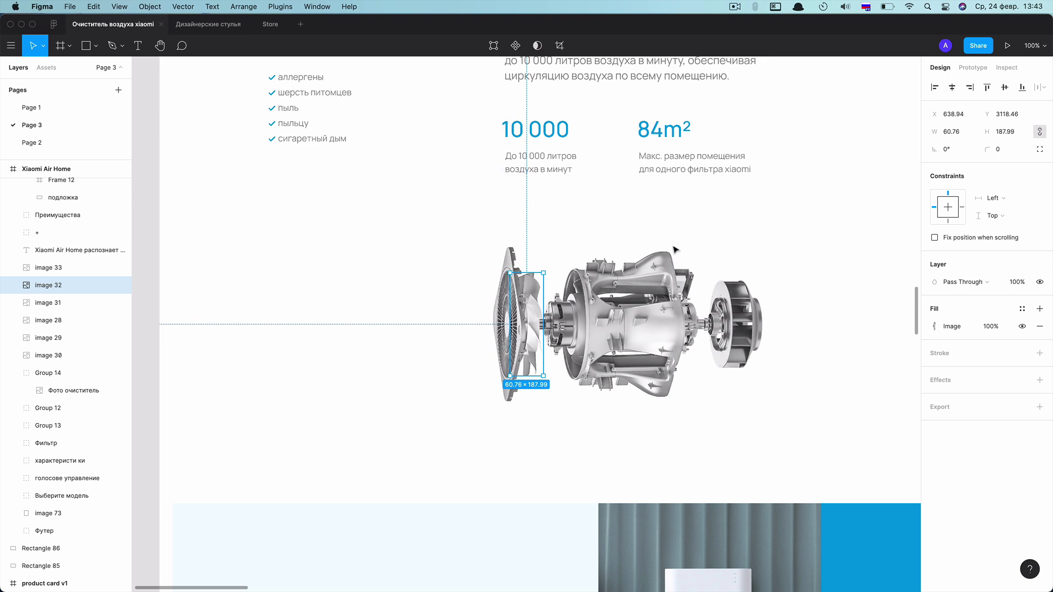
{"action": "left_click", "coordinate": [817, 273]}
{"action": "scroll", "coordinate": [62, 235], "scroll_direction": "up", "scroll_amount": 5}
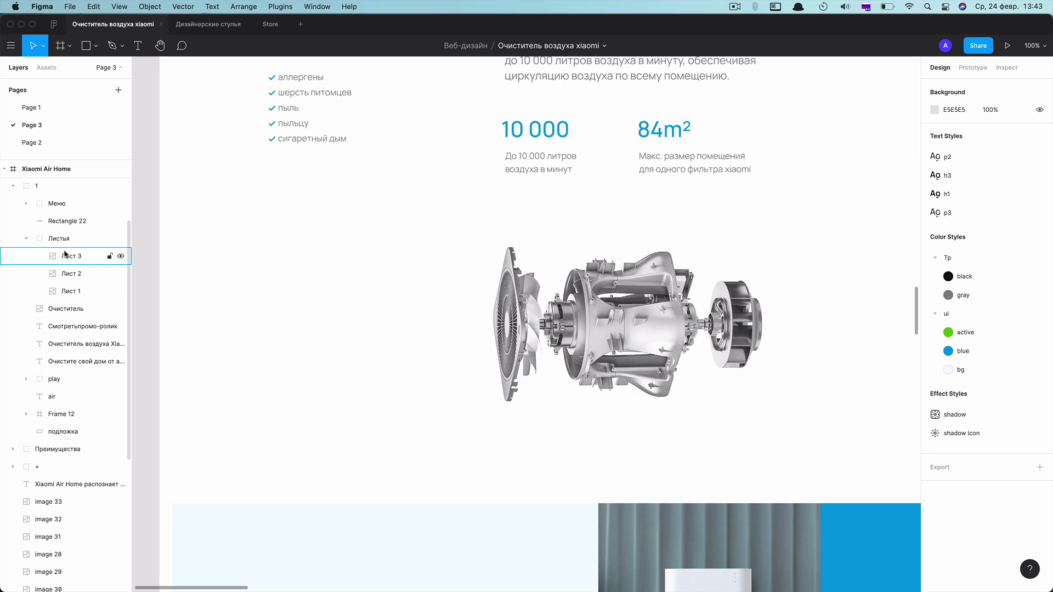
{"action": "left_click", "coordinate": [66, 255]}
{"action": "left_click", "coordinate": [54, 278]}
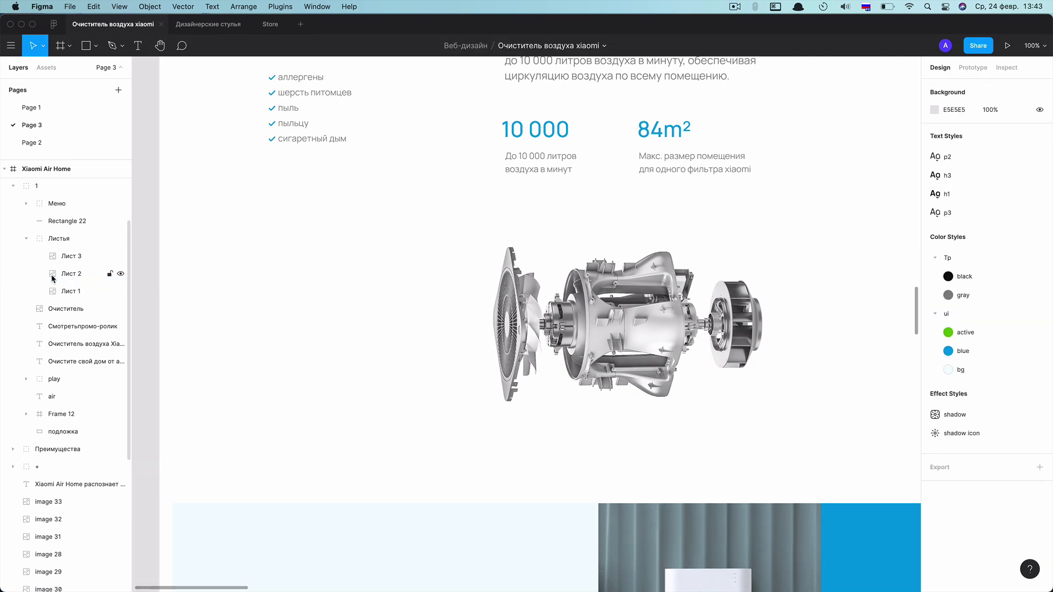
{"action": "double_click", "coordinate": [53, 277]}
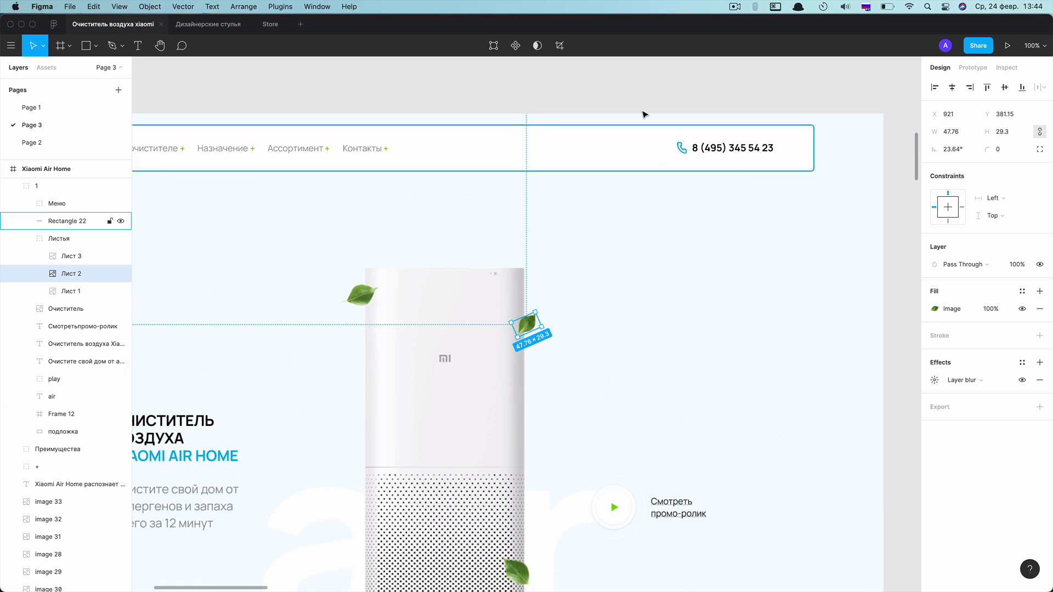
{"action": "left_click", "coordinate": [642, 102]}
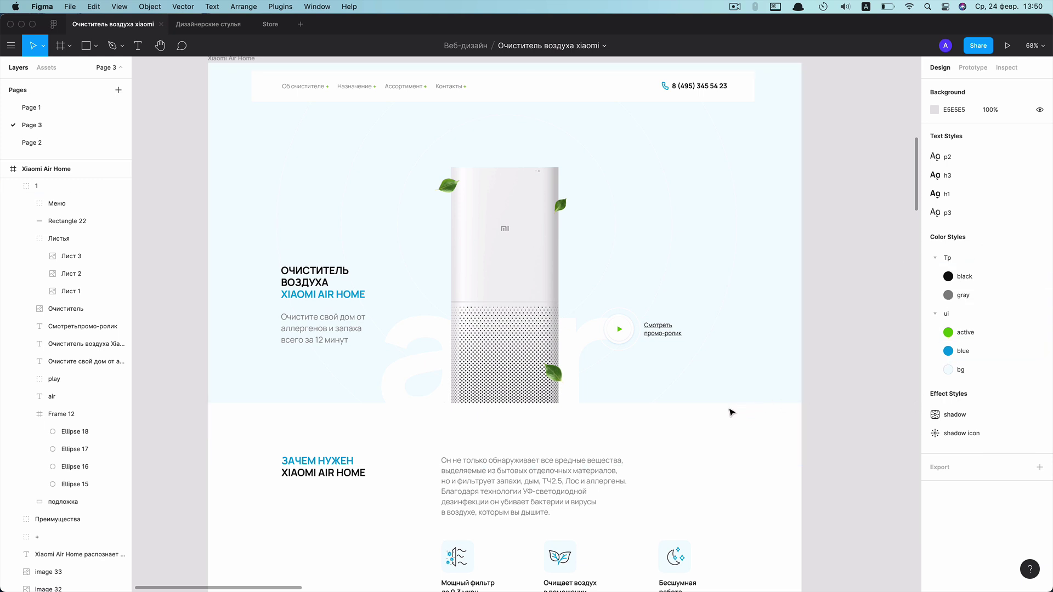
Draw a 100×100 circle beside the purifier with a red FF0202 fill.
{"action": "key", "text": "o"}
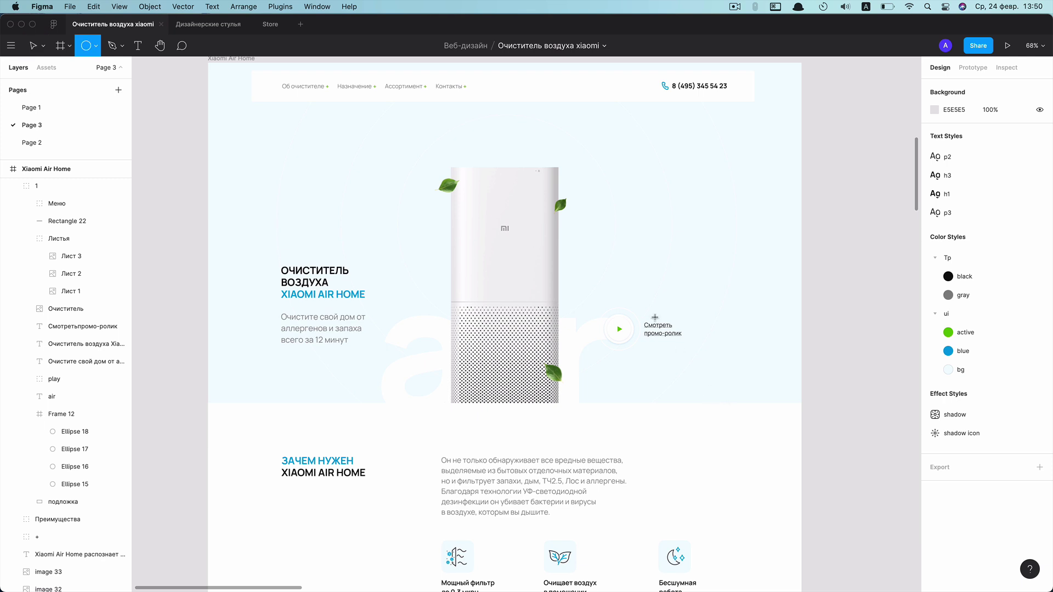
{"action": "left_click", "coordinate": [632, 266]}
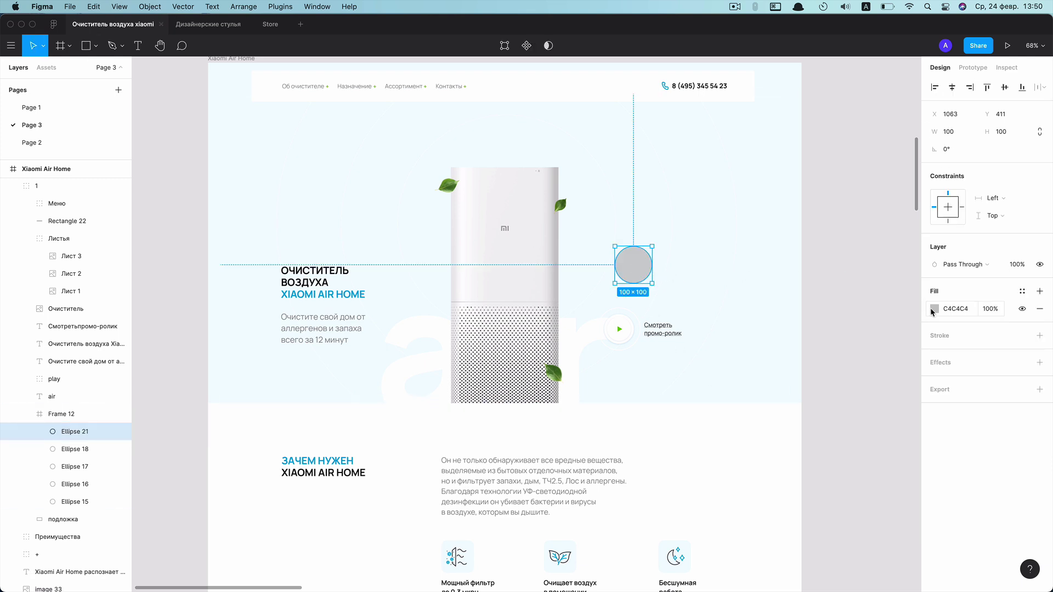
{"action": "left_click", "coordinate": [931, 309]}
{"action": "left_click", "coordinate": [919, 319]}
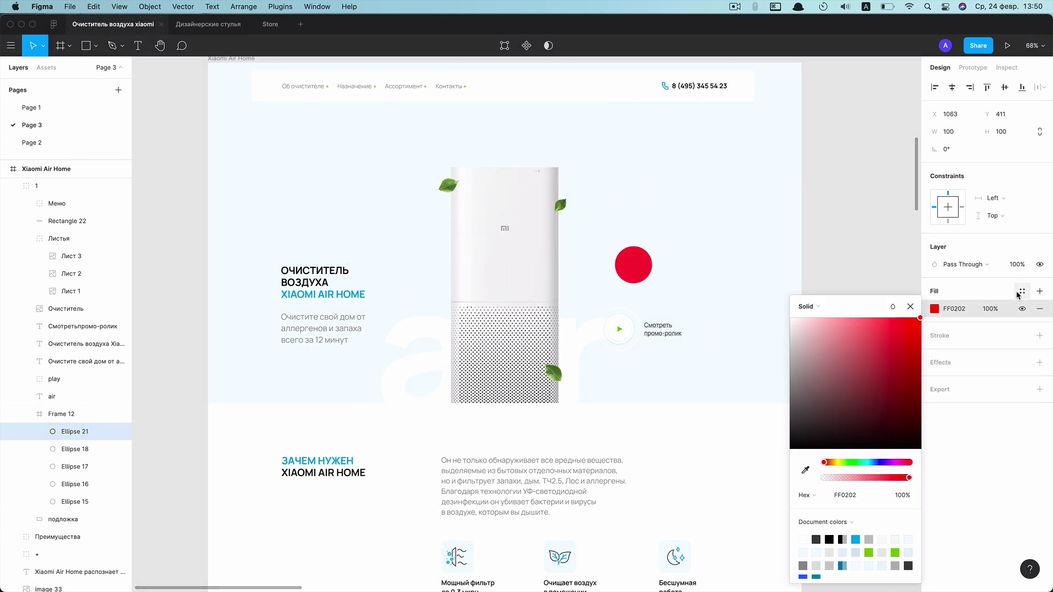
Save the circle's red fill as a new color style named ui/red.
{"action": "left_click", "coordinate": [1021, 291]}
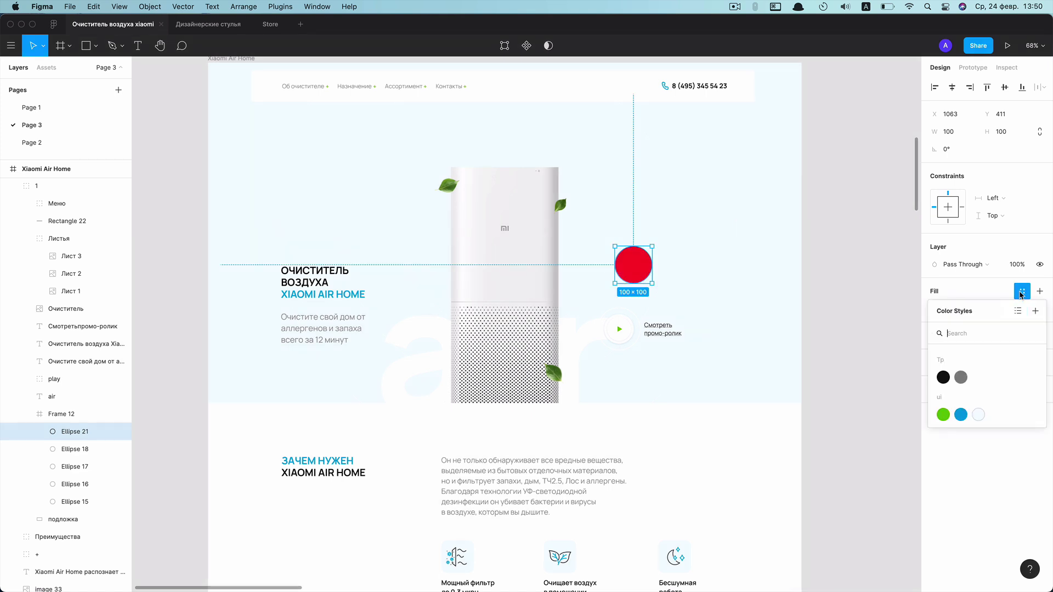
{"action": "left_click", "coordinate": [1035, 311]}
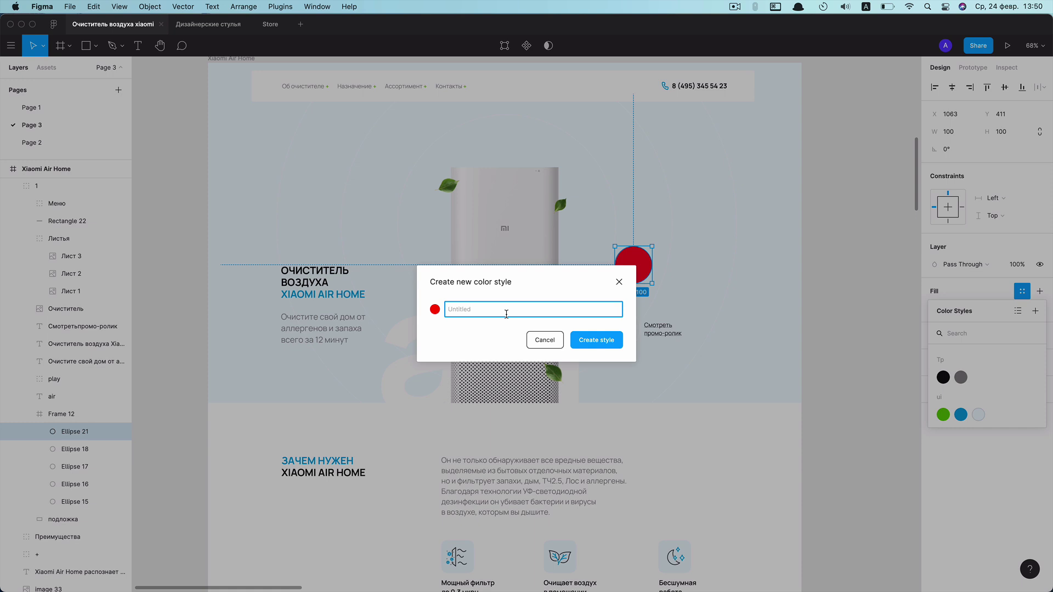
{"action": "type", "text": "ui/red"}
{"action": "left_click", "coordinate": [600, 342]}
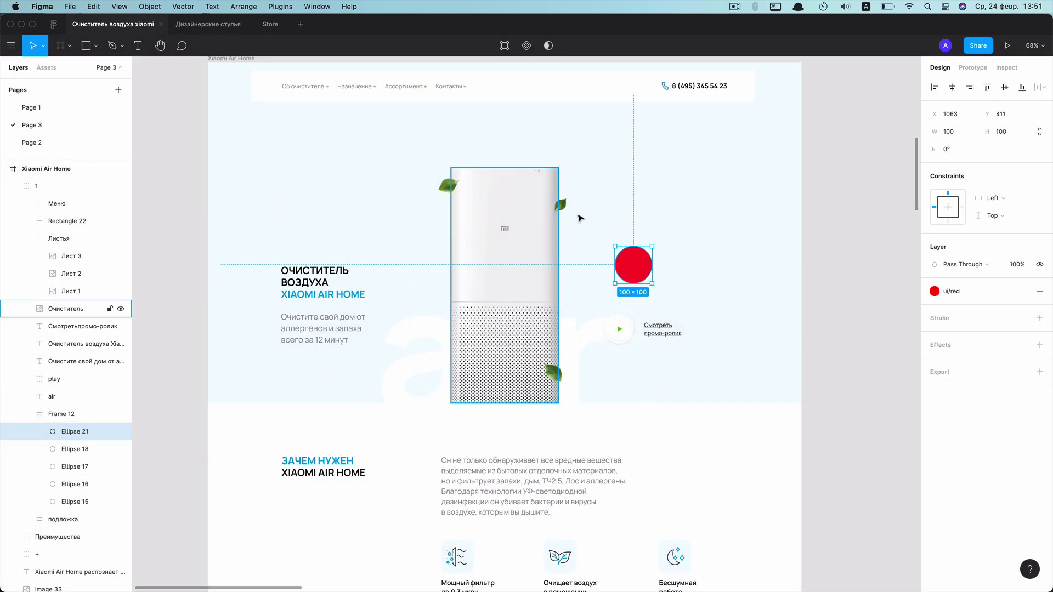
Change the text to 'Стиль 2' and save it as a new text style named 'Mobiel'.
{"action": "left_click", "coordinate": [966, 291]}
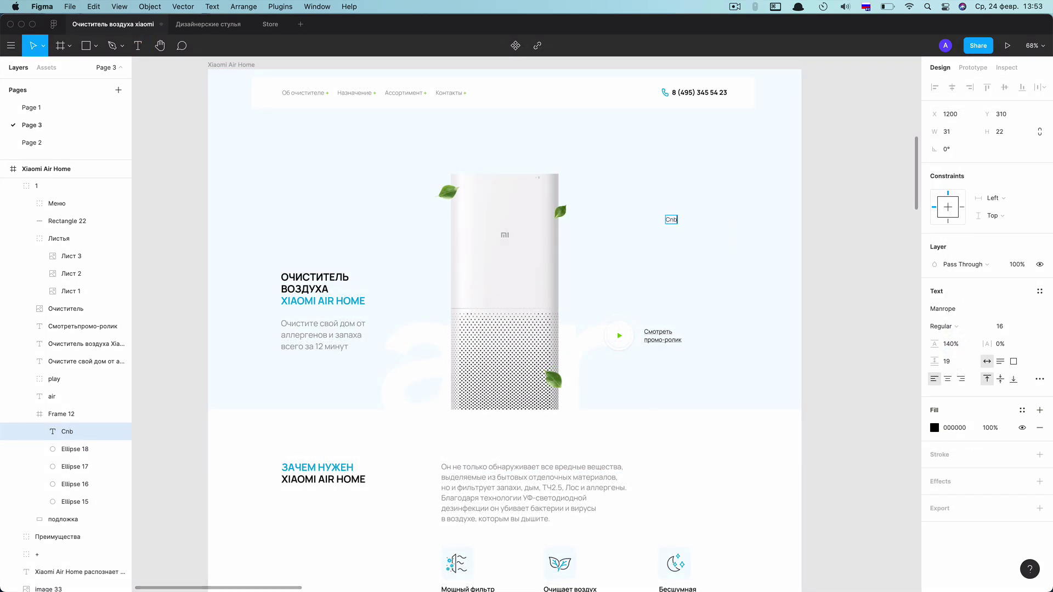
{"action": "type", "text": "Стиль 2"}
{"action": "left_click", "coordinate": [1039, 291]}
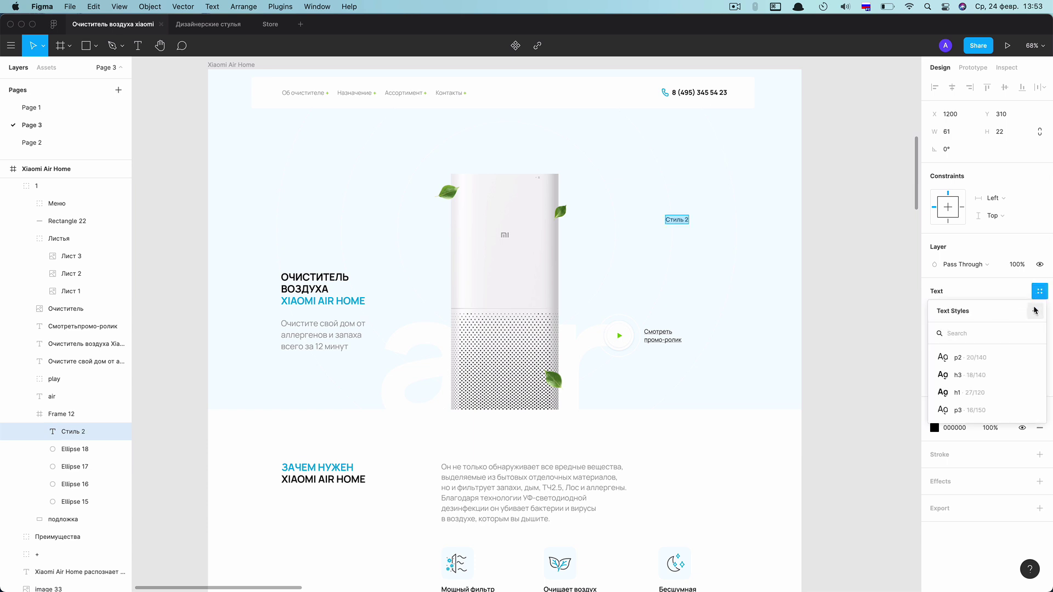
{"action": "left_click", "coordinate": [1035, 311]}
{"action": "type", "text": "Mobiel"}
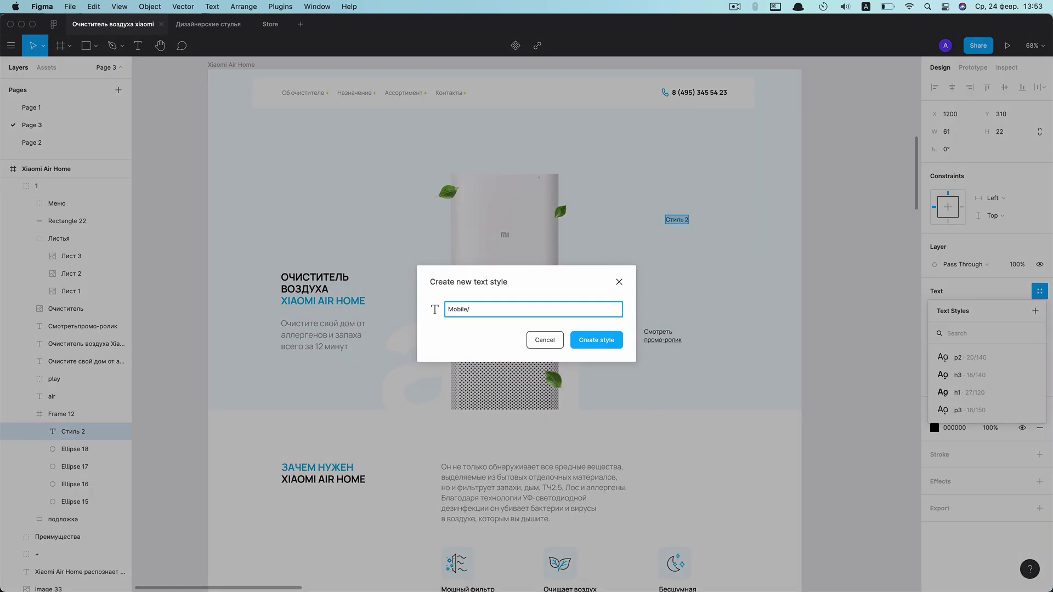
{"action": "key", "text": "Return"}
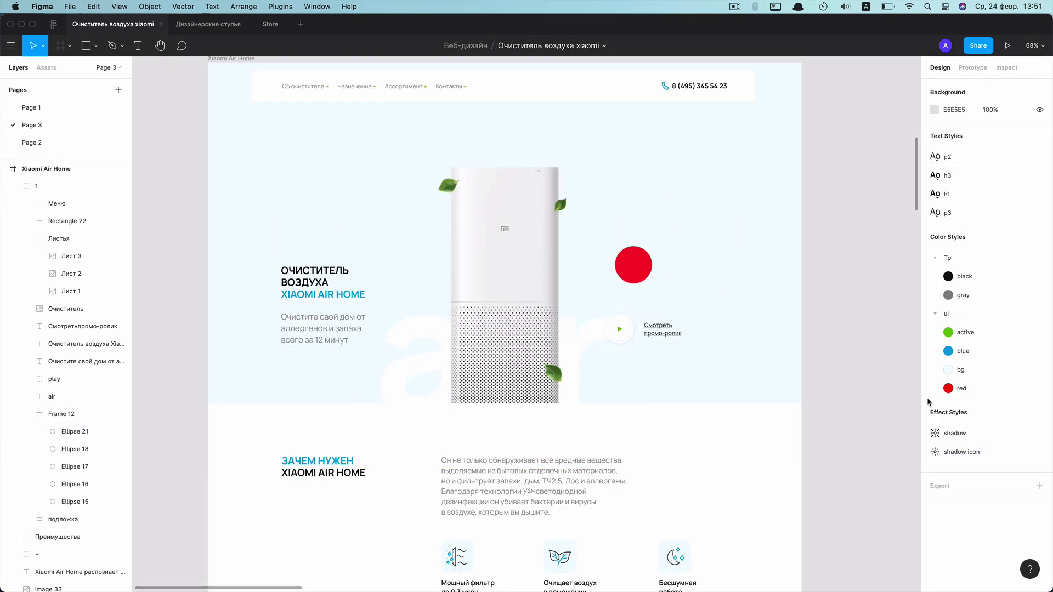
Move the red color style out of the ui group into the Тр group beside gray.
{"action": "left_click", "coordinate": [658, 270]}
{"action": "mouse_move", "coordinate": [961, 388]}
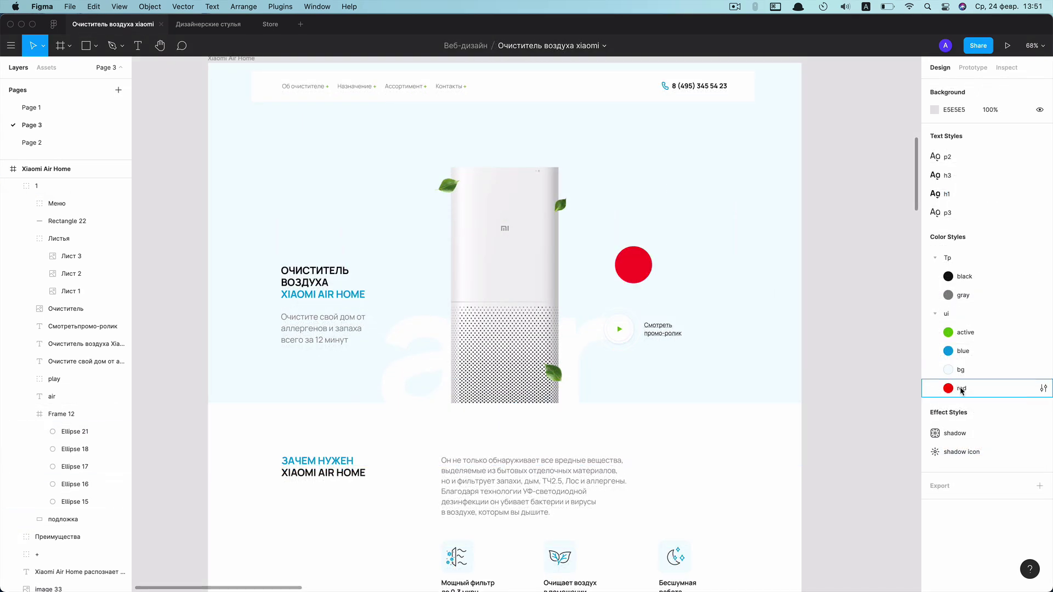
{"action": "left_click_drag", "start_coordinate": [961, 390], "coordinate": [981, 310]}
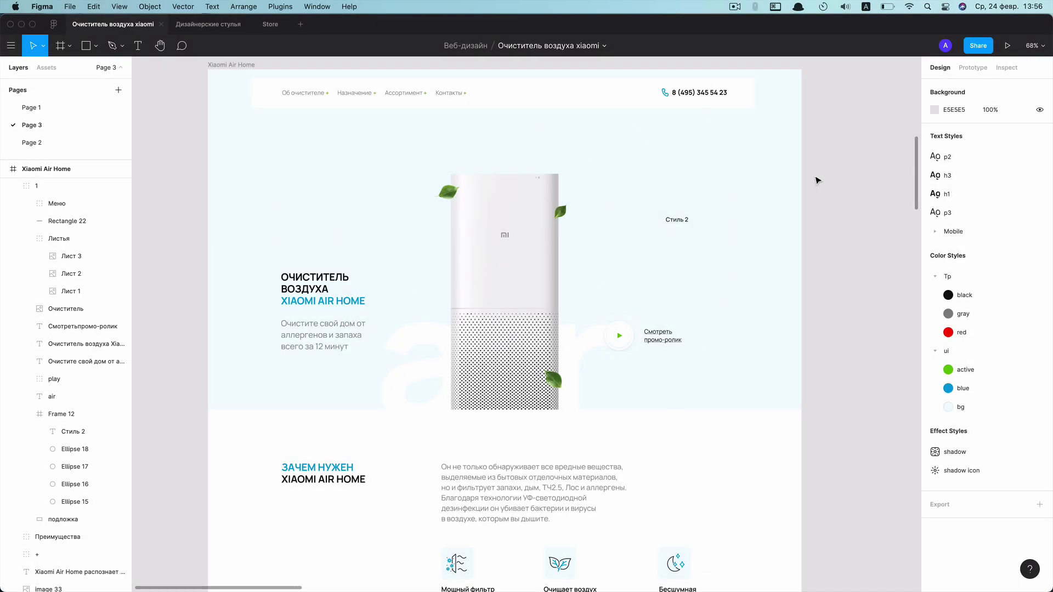
{"action": "left_click", "coordinate": [759, 147]}
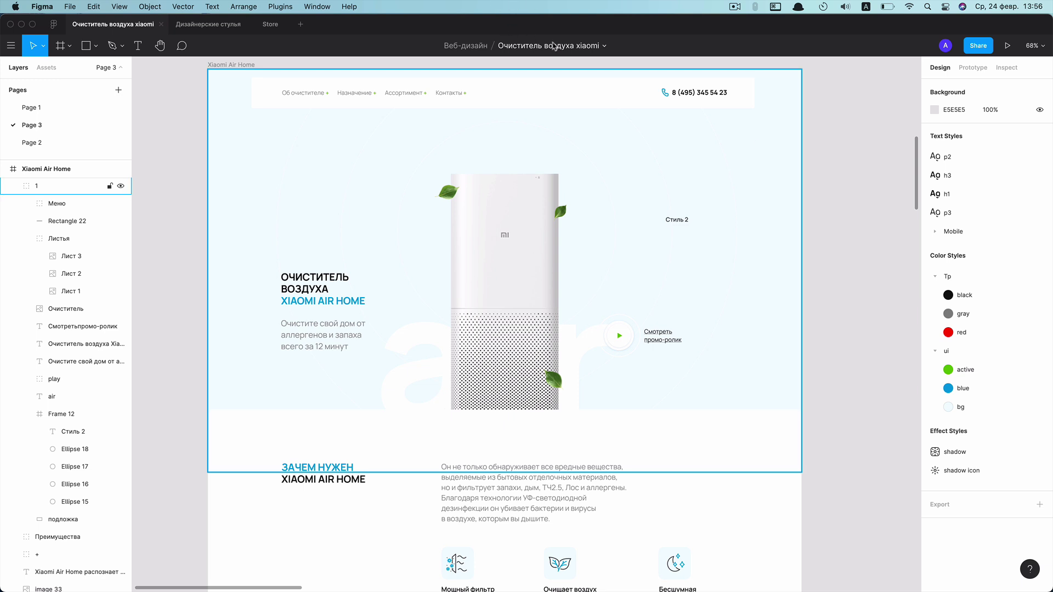
{"action": "left_click", "coordinate": [602, 47]}
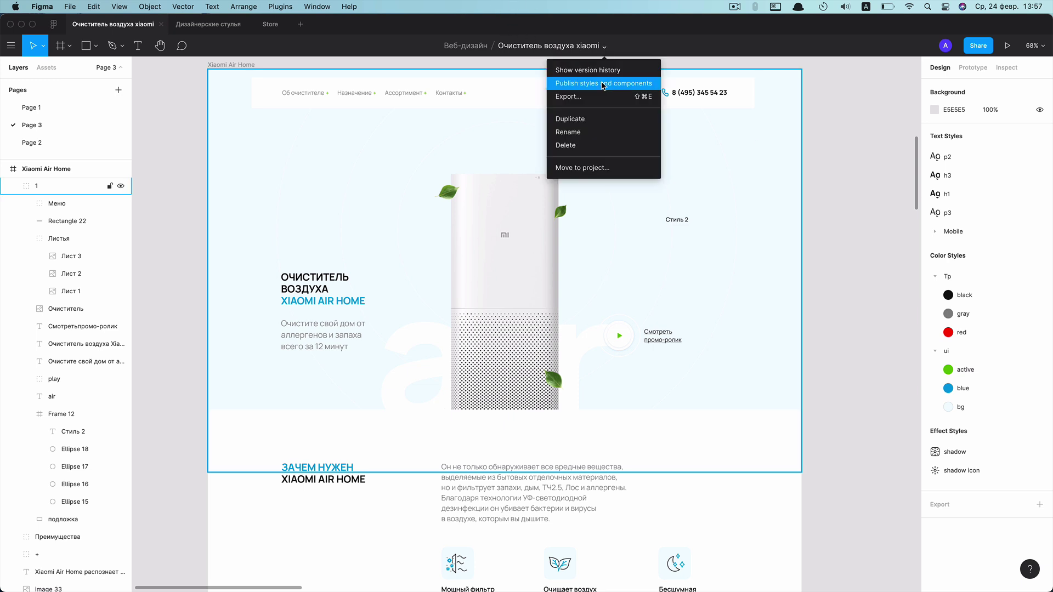
Open version history, browse the 30 autosaves, and begin adding a named version.
{"action": "left_click", "coordinate": [606, 70]}
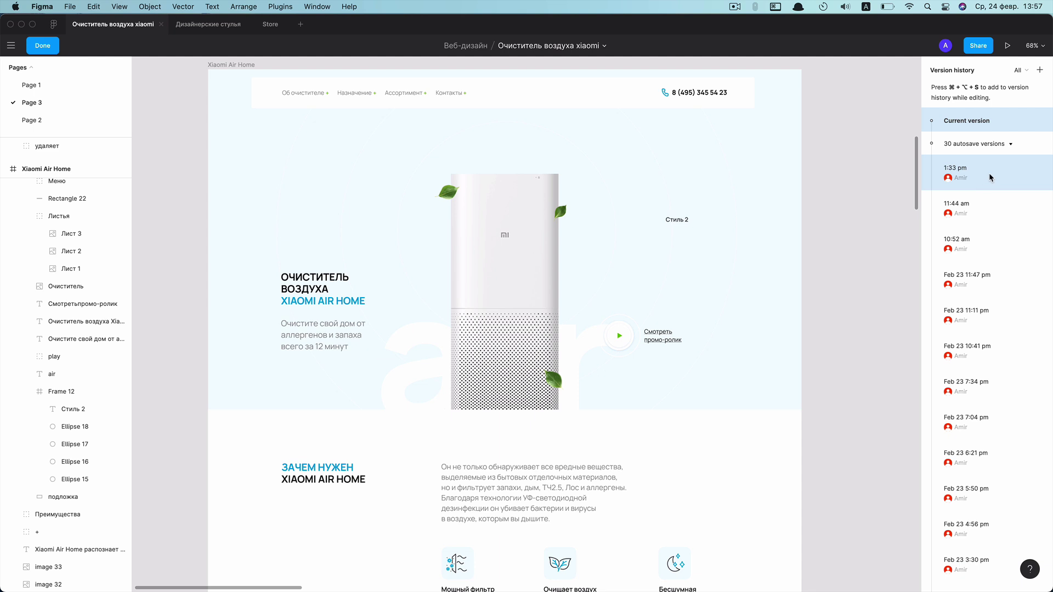
{"action": "scroll", "coordinate": [992, 177], "scroll_direction": "down", "scroll_amount": 1}
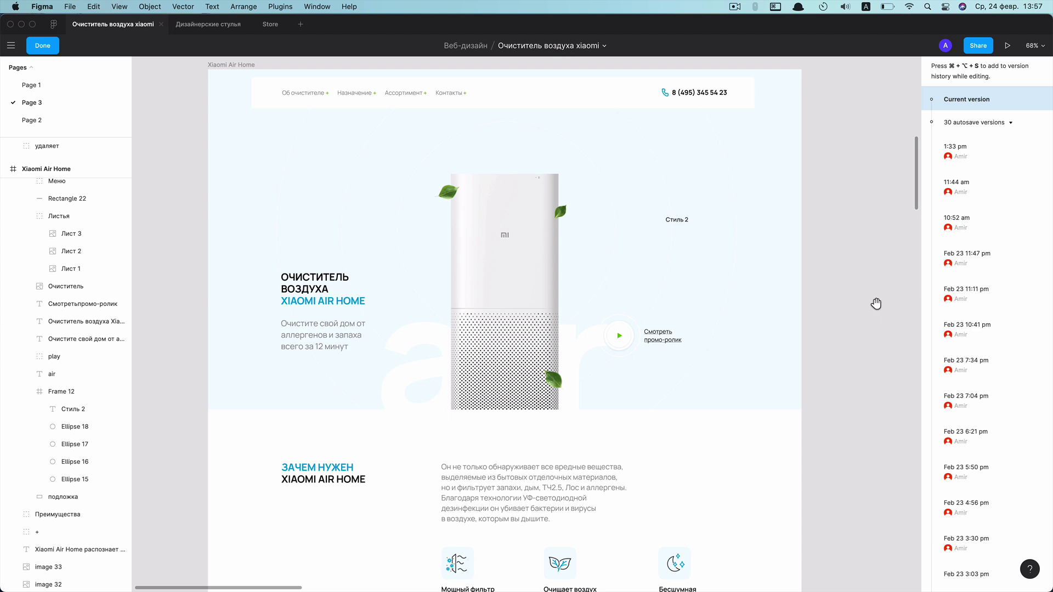
{"action": "key", "text": "super+alt+s"}
Save version 'Извините я все' with description 'Поправоооооооочки' and expand the autosaves list.
{"action": "type", "text": "Извините я все"}
{"action": "key", "text": "Tab"}
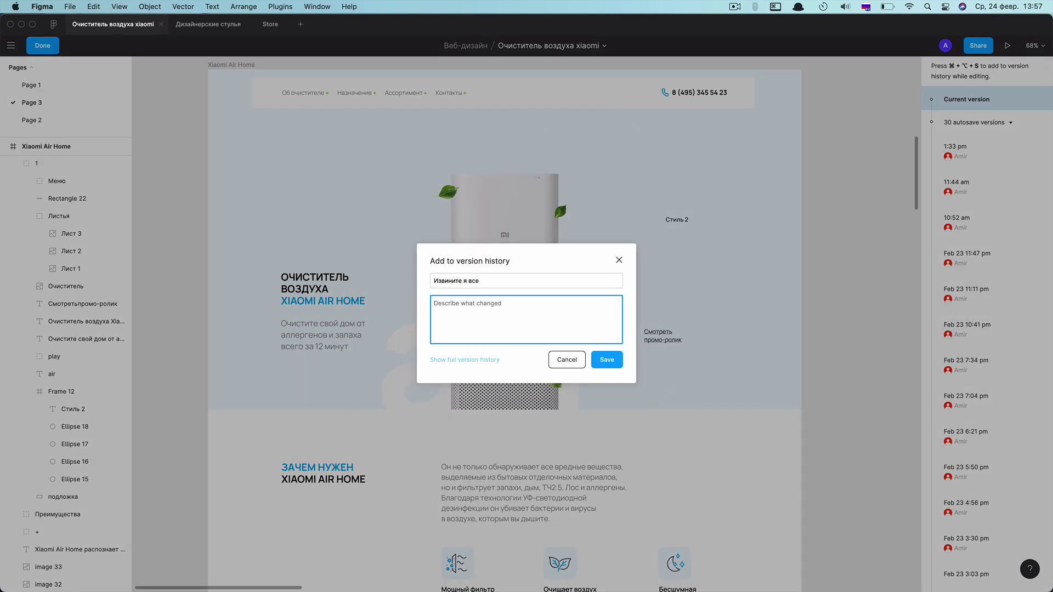
{"action": "type", "text": "Поправоооооооочки"}
{"action": "left_click", "coordinate": [606, 359]}
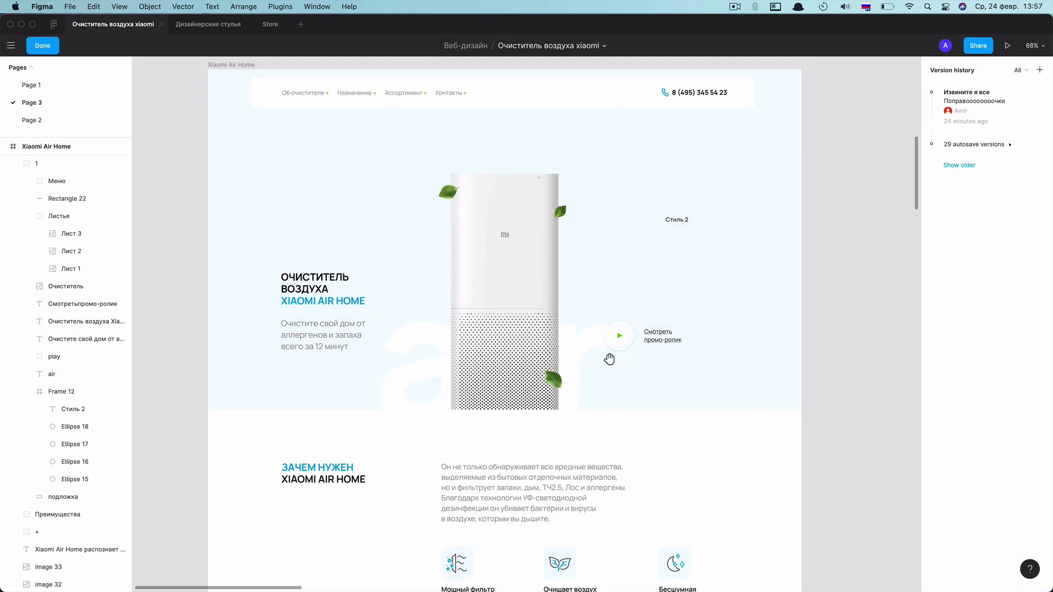
{"action": "left_click", "coordinate": [1045, 99]}
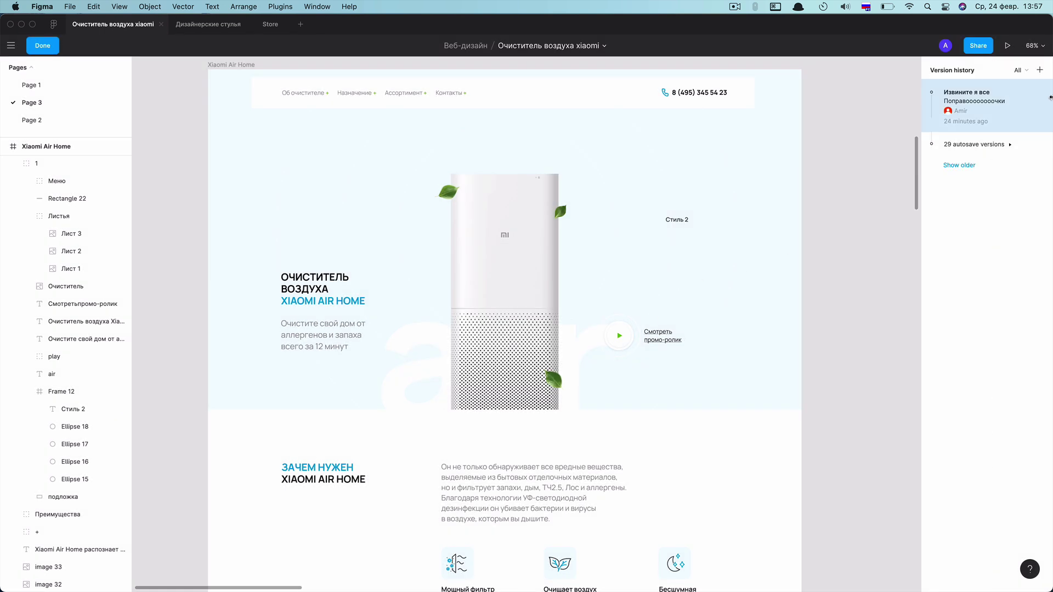
{"action": "left_click", "coordinate": [988, 147]}
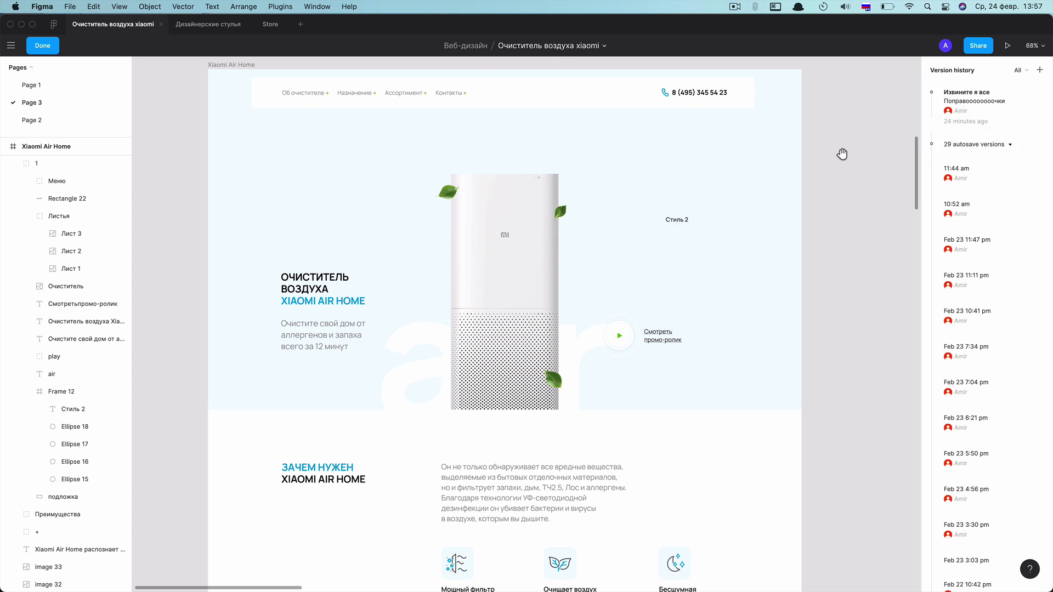
Leave version history, duplicate the Xiaomi Air Home frame, then delete the duplicate.
{"action": "scroll", "coordinate": [778, 191], "scroll_direction": "down", "scroll_amount": 3}
{"action": "scroll", "coordinate": [756, 200], "scroll_direction": "down", "scroll_amount": 2}
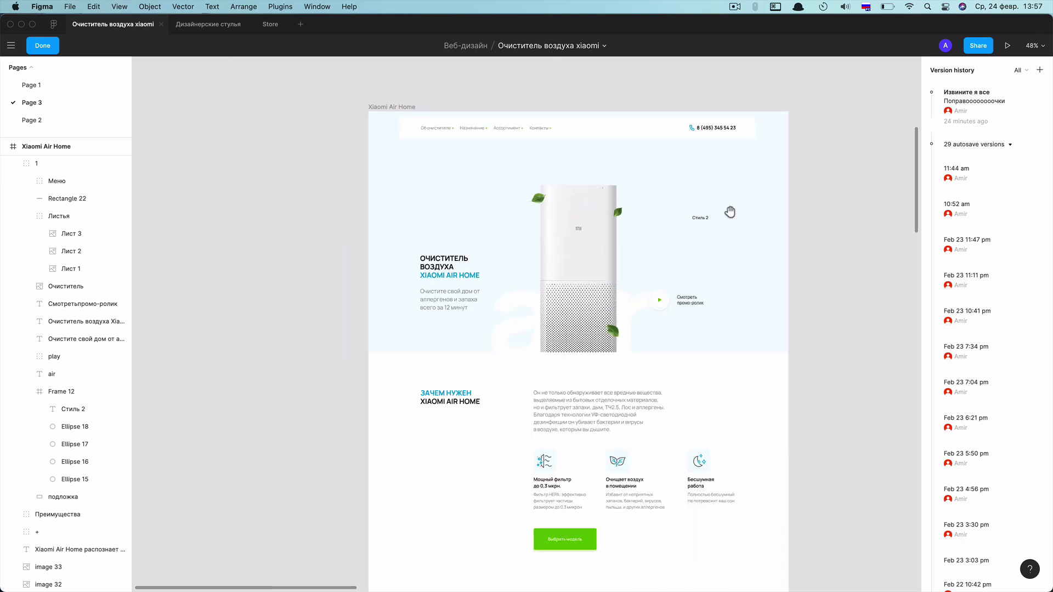
{"action": "key", "text": "Escape"}
{"action": "left_click", "coordinate": [398, 107]}
{"action": "left_click_drag", "start_coordinate": [466, 162], "coordinate": [932, 181]}
{"action": "scroll", "coordinate": [314, 231], "scroll_direction": "right", "scroll_amount": 10}
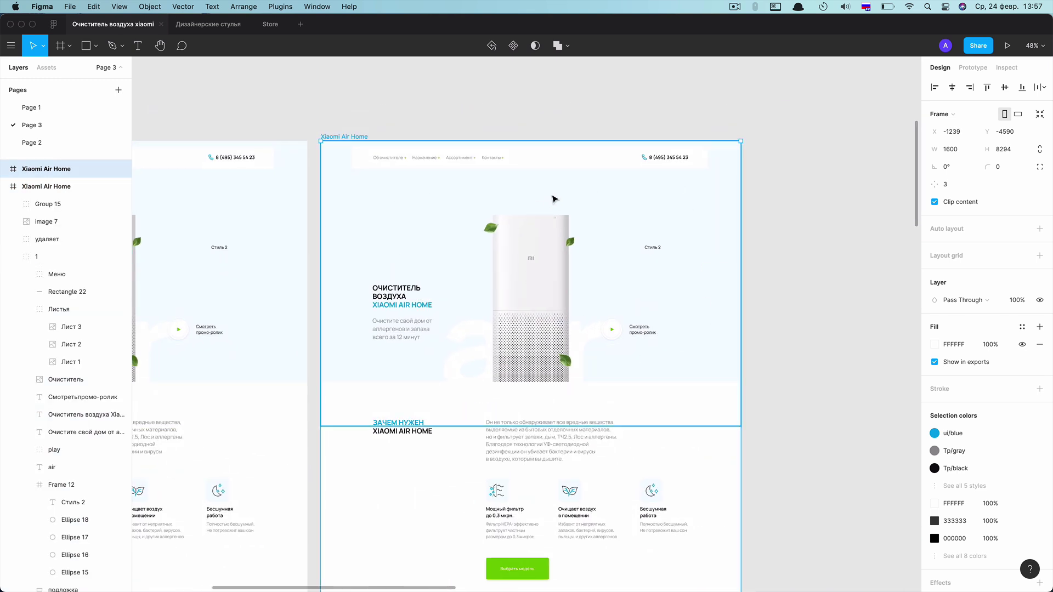
{"action": "key", "text": "Delete"}
Select the purifier image and then its parent group 1.
{"action": "scroll", "coordinate": [553, 198], "scroll_direction": "right", "scroll_amount": 5}
{"action": "scroll", "coordinate": [569, 192], "scroll_direction": "left", "scroll_amount": 10}
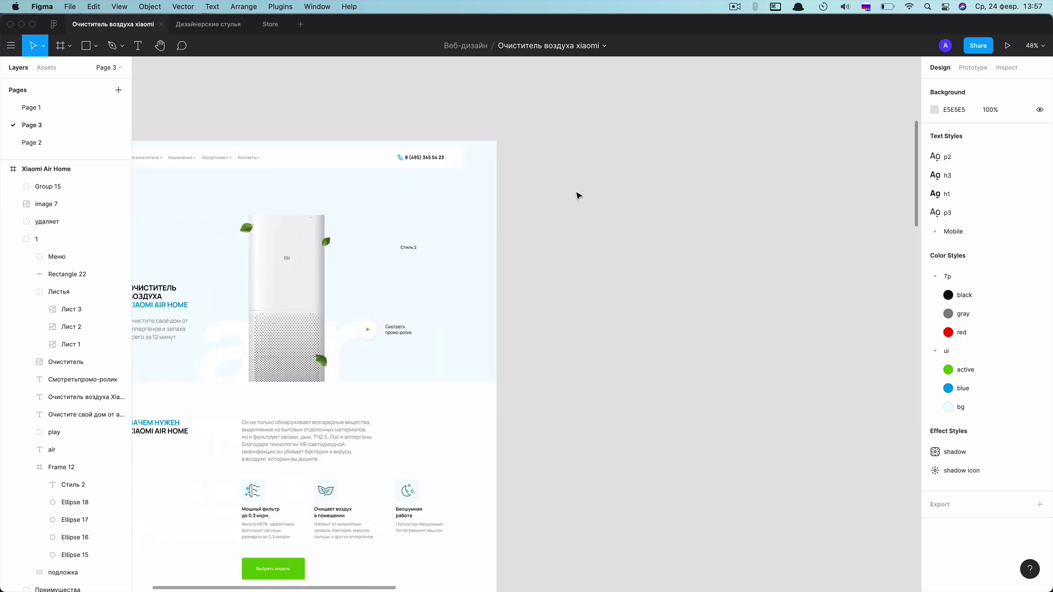
{"action": "scroll", "coordinate": [577, 195], "scroll_direction": "left", "scroll_amount": 8}
{"action": "scroll", "coordinate": [576, 196], "scroll_direction": "left", "scroll_amount": 2}
{"action": "scroll", "coordinate": [641, 270], "scroll_direction": "up", "scroll_amount": 1}
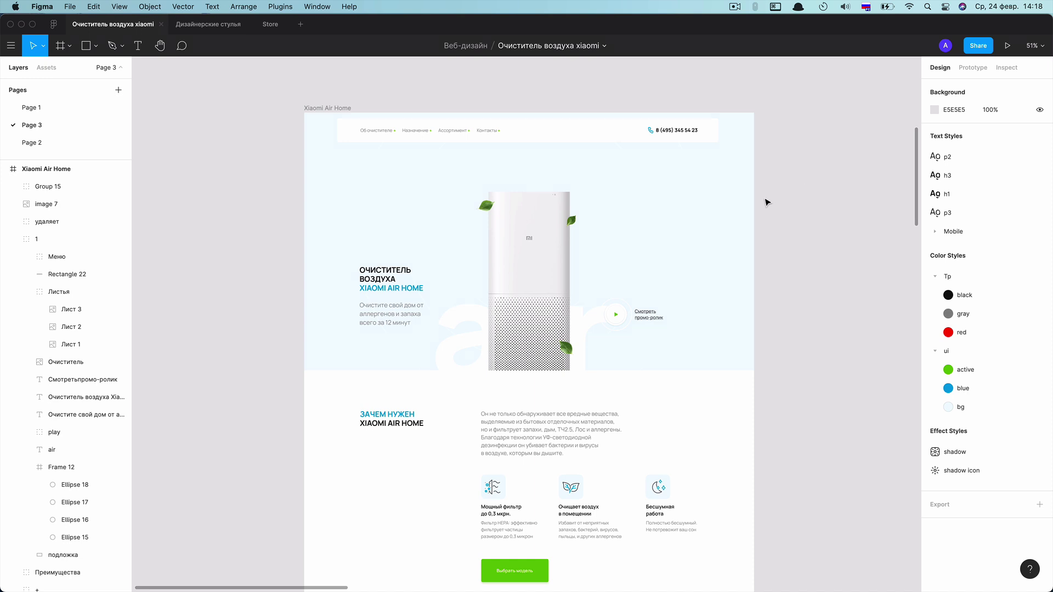
{"action": "left_click", "coordinate": [539, 244]}
{"action": "scroll", "coordinate": [540, 245], "scroll_direction": "up", "scroll_amount": 2, "text": "ctrl"}
{"action": "scroll", "coordinate": [542, 249], "scroll_direction": "up", "scroll_amount": 2, "text": "ctrl"}
{"action": "scroll", "coordinate": [542, 258], "scroll_direction": "up", "scroll_amount": 2, "text": "ctrl"}
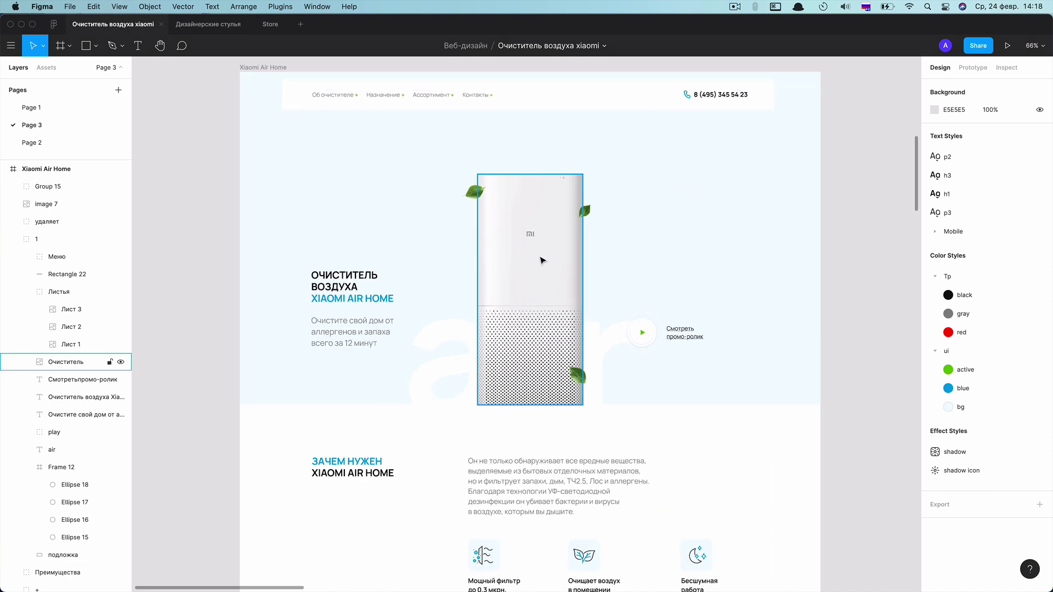
{"action": "scroll", "coordinate": [541, 260], "scroll_direction": "up", "scroll_amount": 2, "text": "ctrl"}
{"action": "key", "text": "shift+Return"}
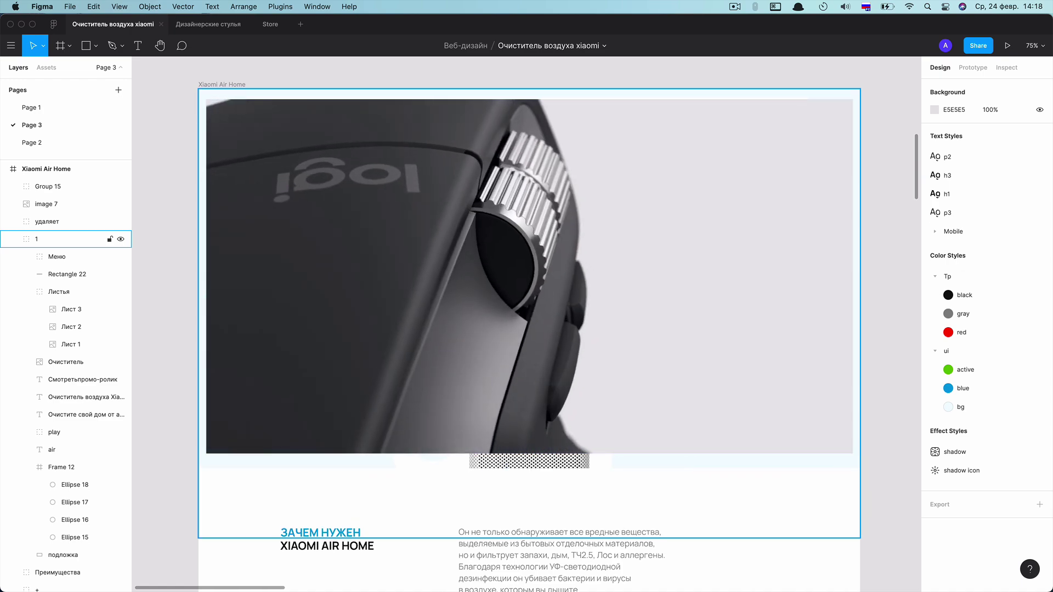
{"action": "left_click", "coordinate": [884, 231]}
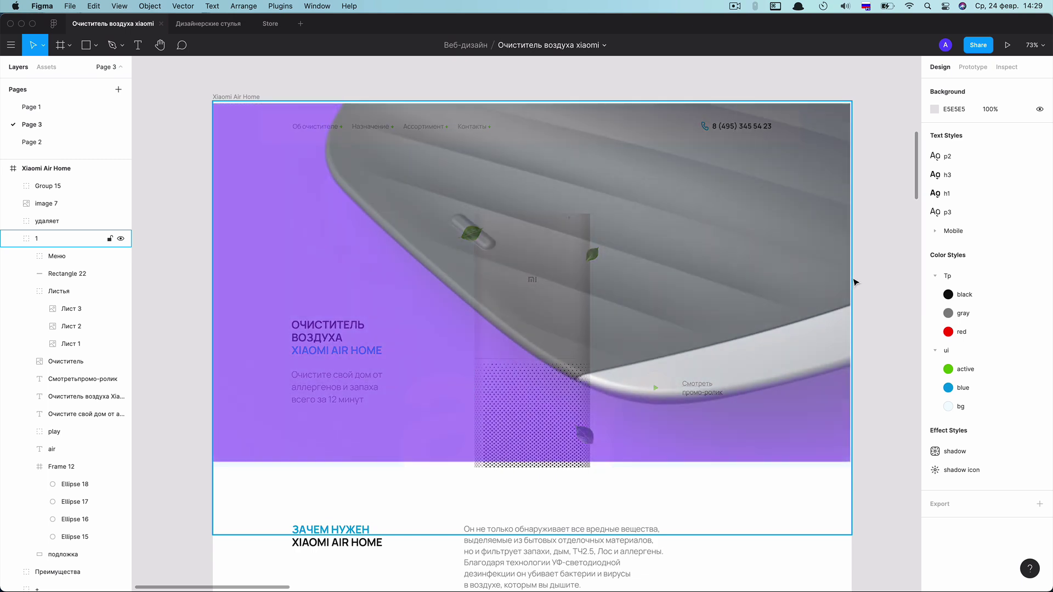
{"action": "left_click", "coordinate": [877, 285]}
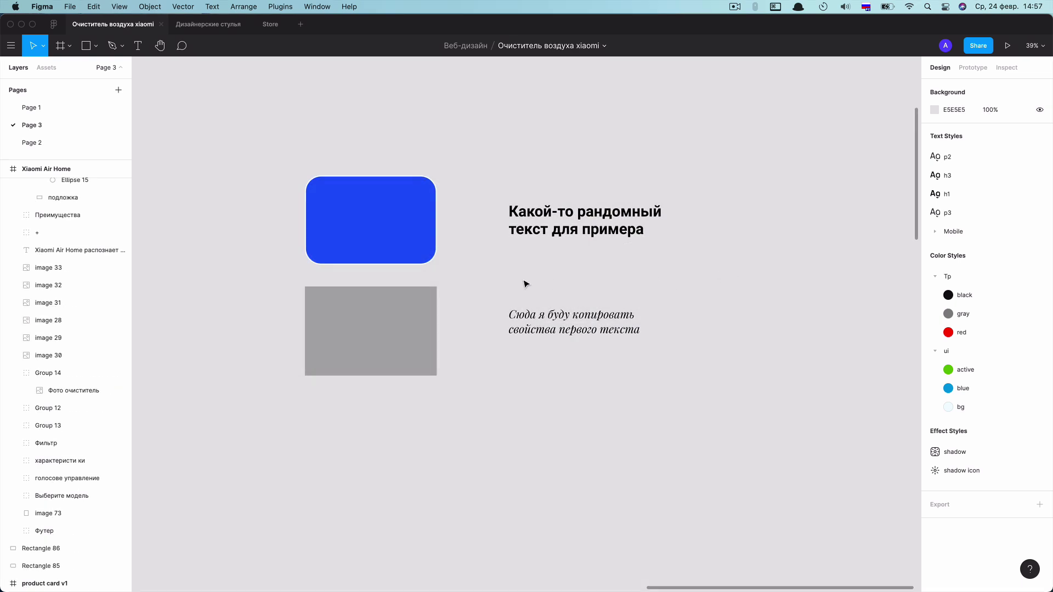
Paste the blue rectangle's properties onto the grey rectangle, then undo it back to ABABAB.
{"action": "scroll", "coordinate": [523, 284], "scroll_direction": "down", "scroll_amount": 2}
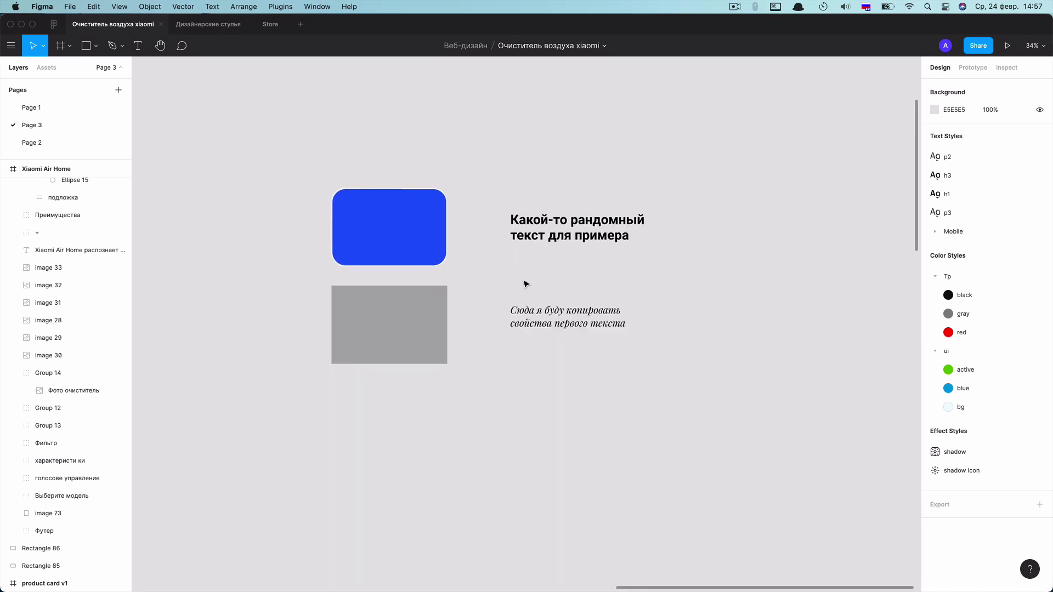
{"action": "scroll", "coordinate": [458, 291], "scroll_direction": "up", "scroll_amount": 2}
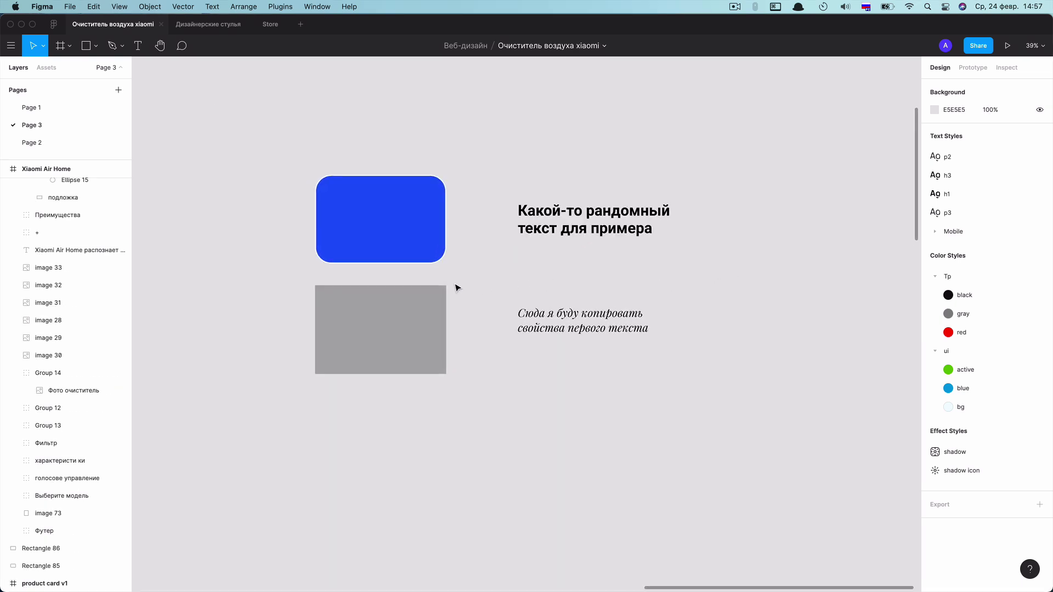
{"action": "scroll", "coordinate": [457, 288], "scroll_direction": "up", "scroll_amount": 2}
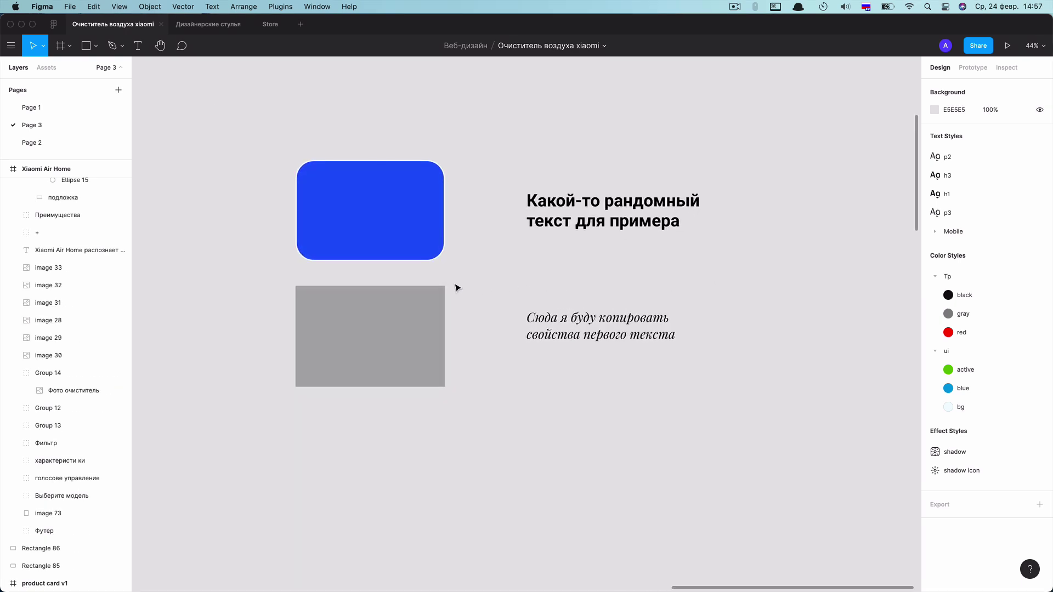
{"action": "left_click", "coordinate": [433, 259]}
{"action": "left_click", "coordinate": [395, 315]}
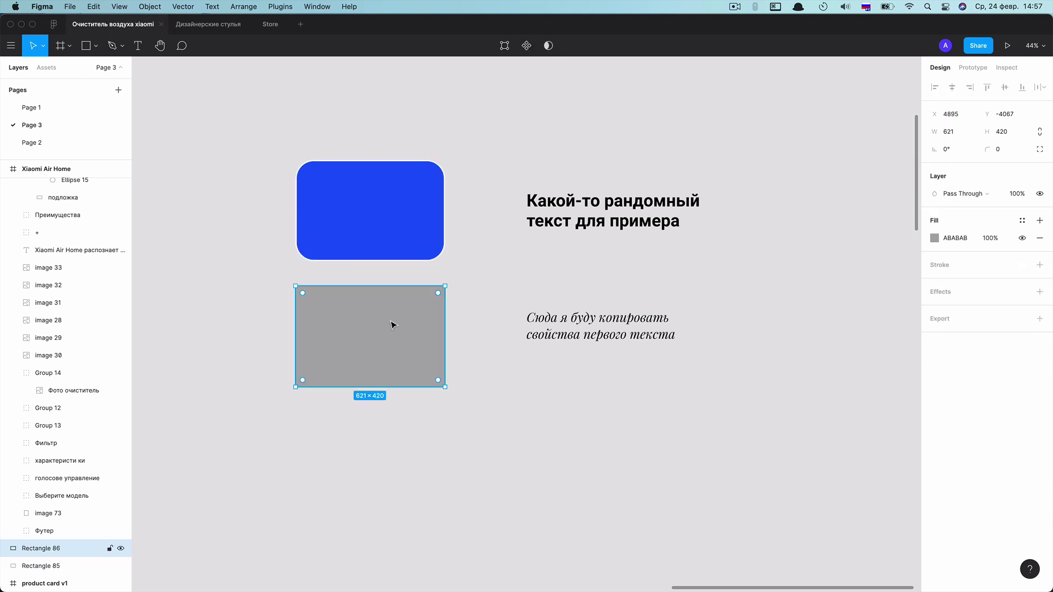
{"action": "key", "text": "super+alt+v"}
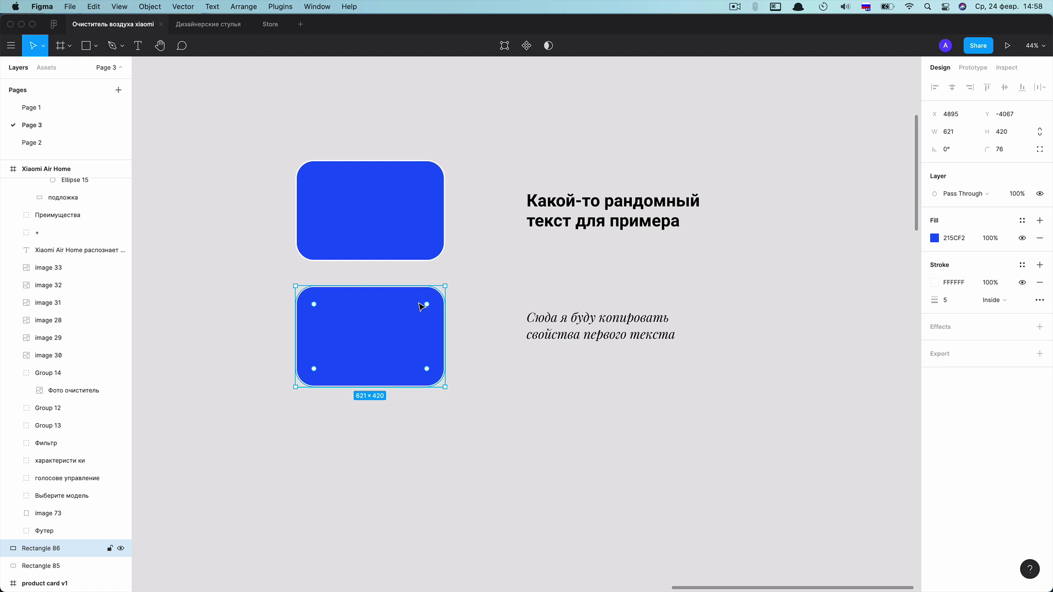
{"action": "key", "text": "super+z"}
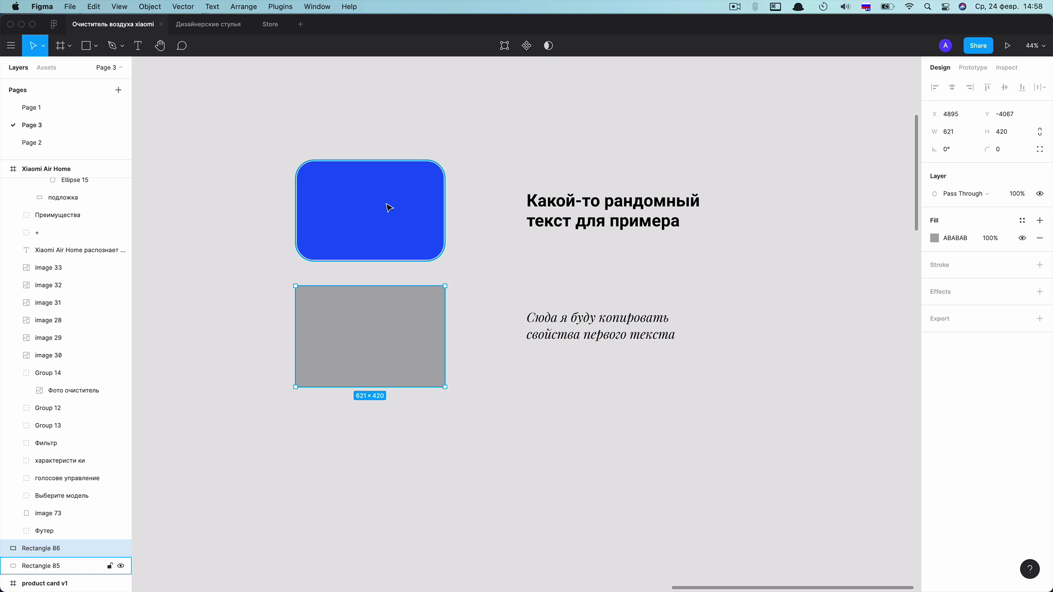
{"action": "left_click", "coordinate": [606, 217]}
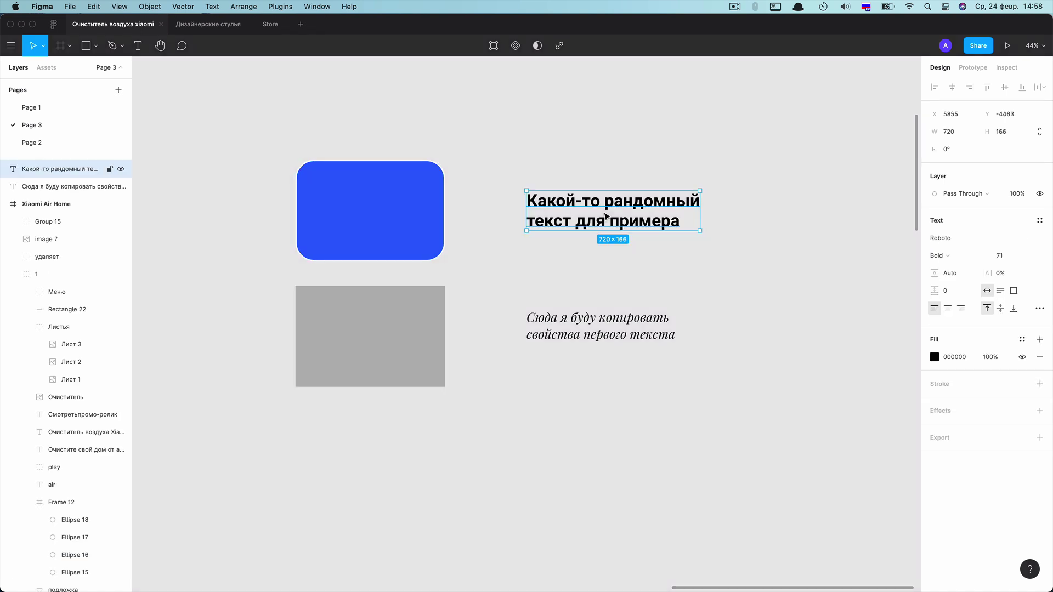
{"action": "left_click", "coordinate": [615, 324]}
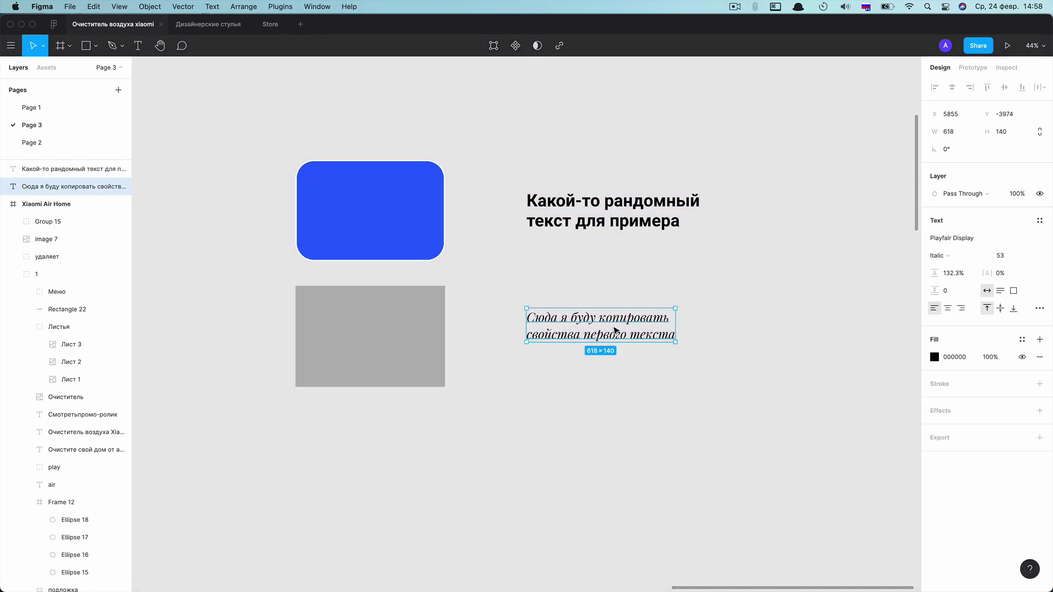
{"action": "left_click", "coordinate": [680, 220]}
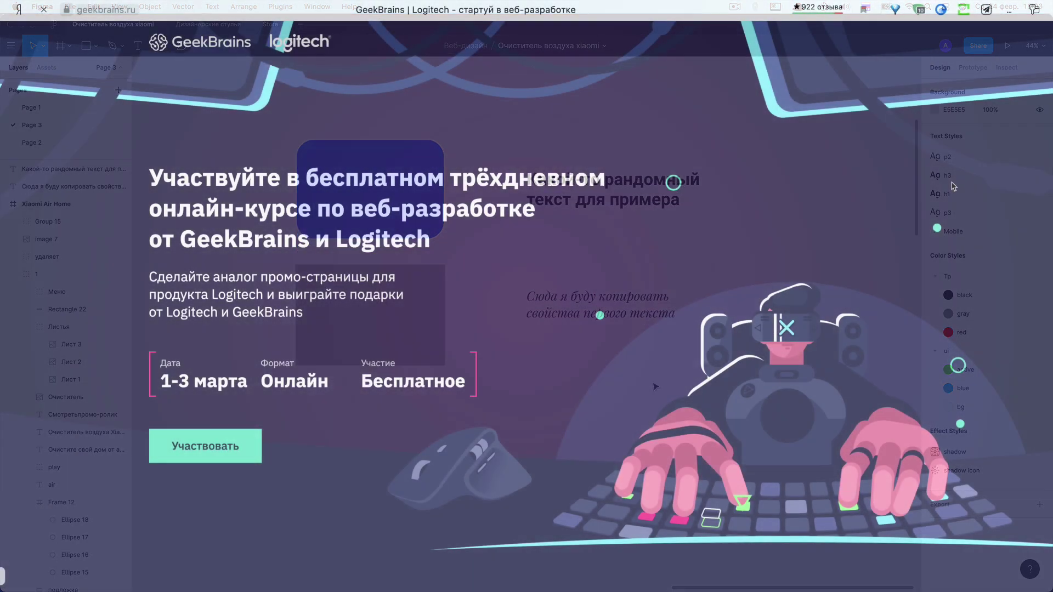
Scroll the GeekBrains Logitech promo page from the hero down to the contest conditions and footer.
{"action": "scroll", "coordinate": [953, 187], "scroll_direction": "down", "scroll_amount": 1}
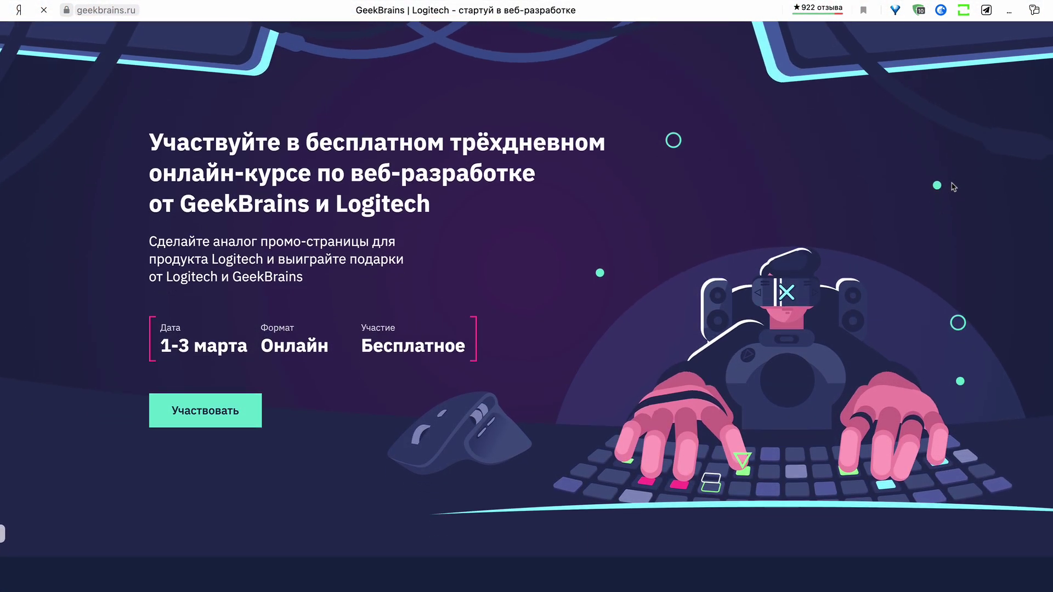
{"action": "scroll", "coordinate": [953, 186], "scroll_direction": "down", "scroll_amount": 1}
{"action": "scroll", "coordinate": [953, 187], "scroll_direction": "down", "scroll_amount": 5}
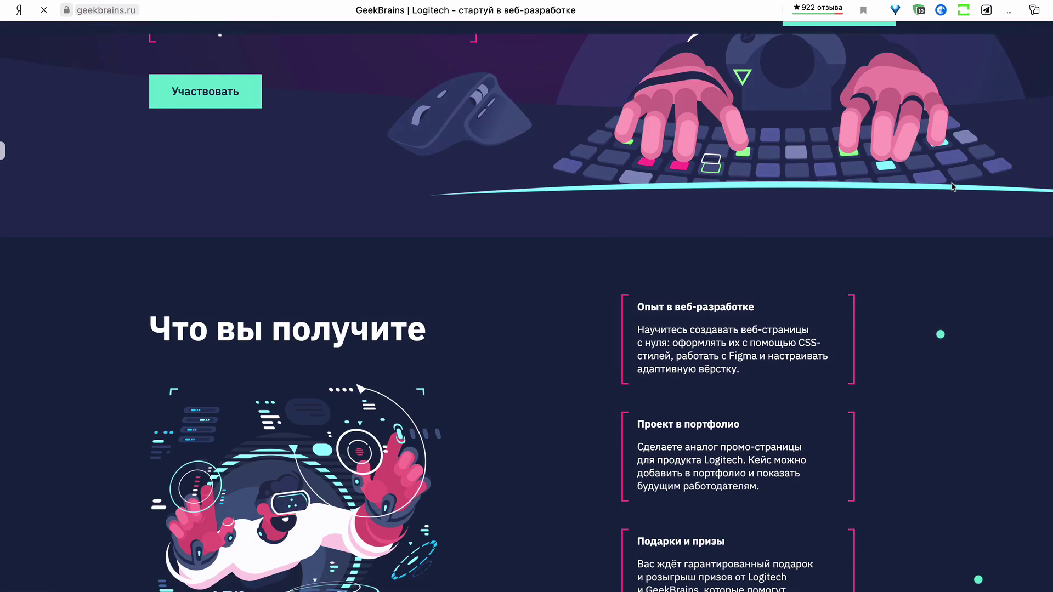
{"action": "scroll", "coordinate": [951, 191], "scroll_direction": "up", "scroll_amount": 6}
{"action": "scroll", "coordinate": [952, 191], "scroll_direction": "down", "scroll_amount": 1}
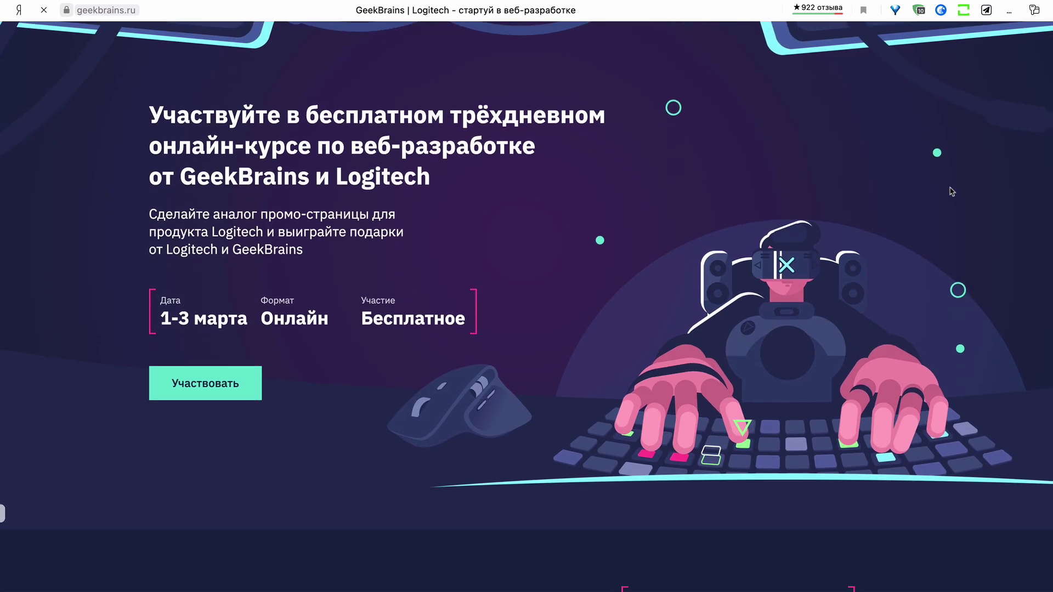
{"action": "scroll", "coordinate": [952, 191], "scroll_direction": "down", "scroll_amount": 1}
{"action": "scroll", "coordinate": [952, 190], "scroll_direction": "down", "scroll_amount": 3}
{"action": "scroll", "coordinate": [952, 190], "scroll_direction": "down", "scroll_amount": 2}
{"action": "scroll", "coordinate": [952, 191], "scroll_direction": "down", "scroll_amount": 2}
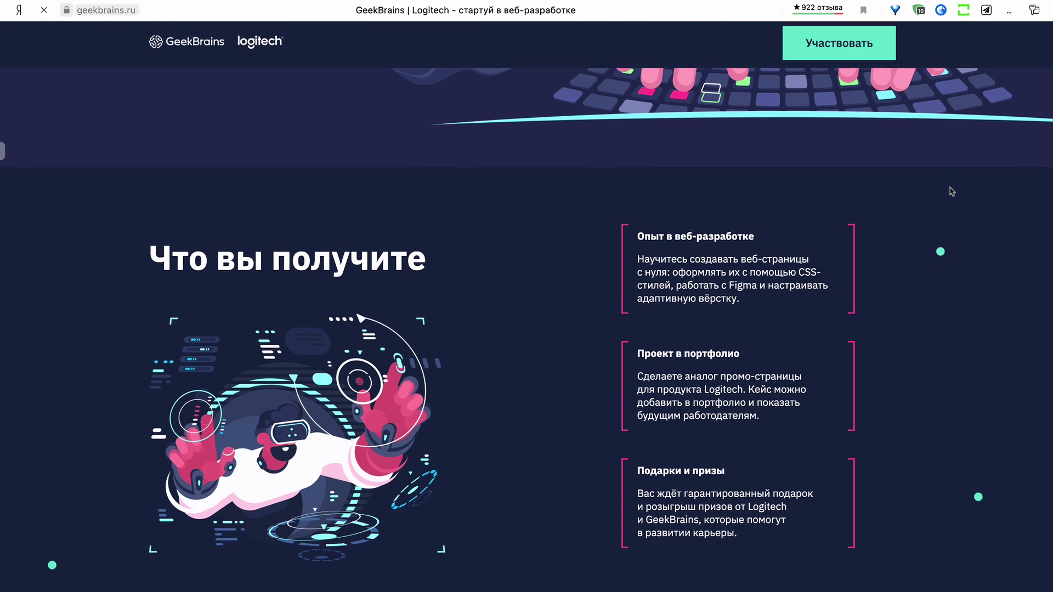
{"action": "scroll", "coordinate": [952, 191], "scroll_direction": "down", "scroll_amount": 3}
{"action": "scroll", "coordinate": [951, 193], "scroll_direction": "down", "scroll_amount": 1}
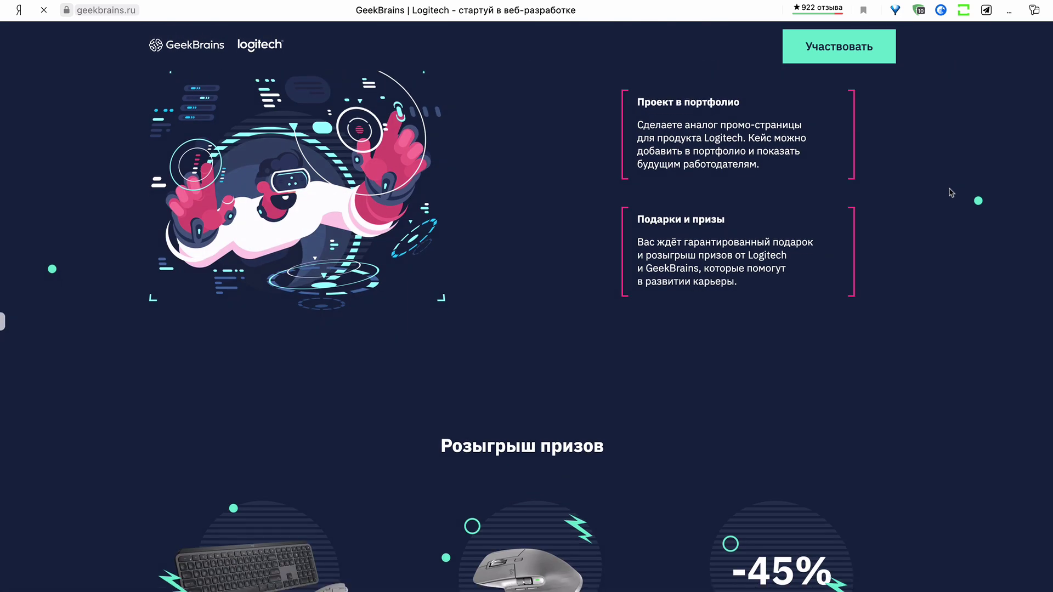
{"action": "scroll", "coordinate": [952, 192], "scroll_direction": "down", "scroll_amount": 1}
{"action": "scroll", "coordinate": [952, 193], "scroll_direction": "down", "scroll_amount": 1}
{"action": "scroll", "coordinate": [952, 192], "scroll_direction": "down", "scroll_amount": 2}
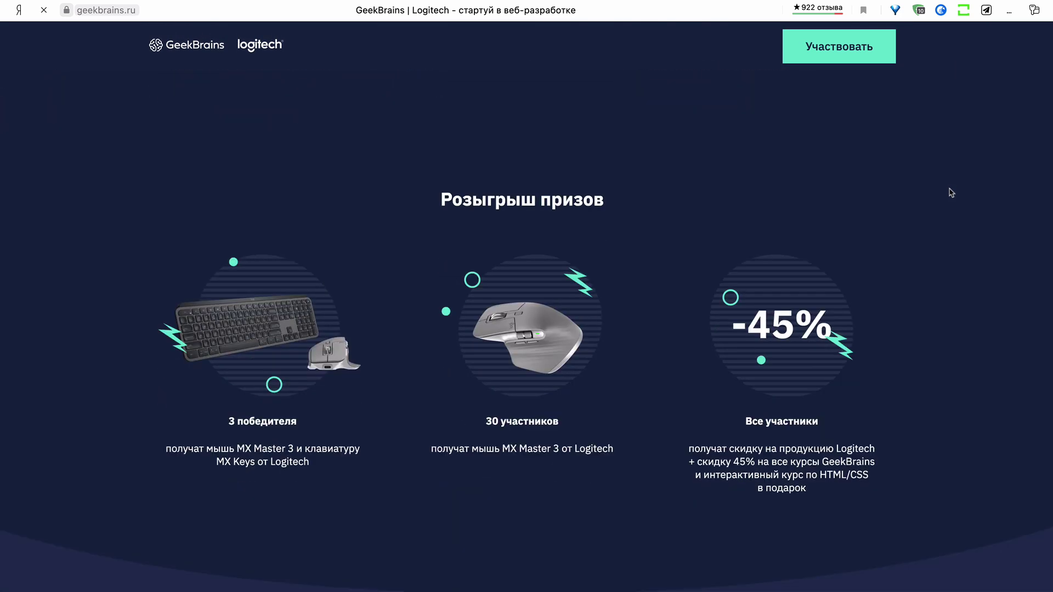
{"action": "scroll", "coordinate": [951, 193], "scroll_direction": "down", "scroll_amount": 2}
{"action": "scroll", "coordinate": [952, 192], "scroll_direction": "down", "scroll_amount": 3}
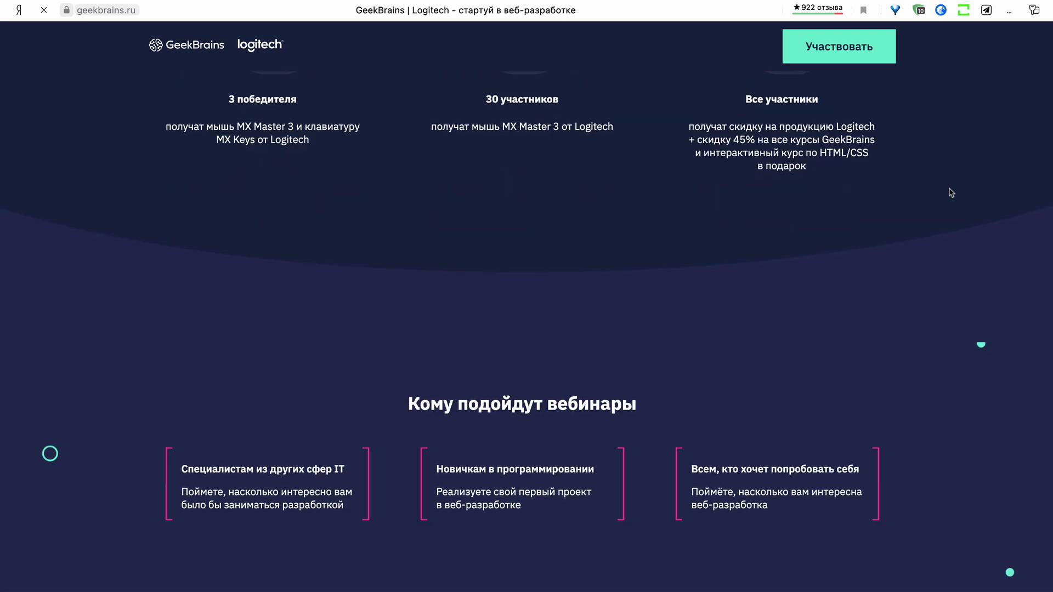
{"action": "scroll", "coordinate": [951, 192], "scroll_direction": "down", "scroll_amount": 1}
{"action": "scroll", "coordinate": [951, 192], "scroll_direction": "down", "scroll_amount": 3}
{"action": "scroll", "coordinate": [952, 192], "scroll_direction": "down", "scroll_amount": 3}
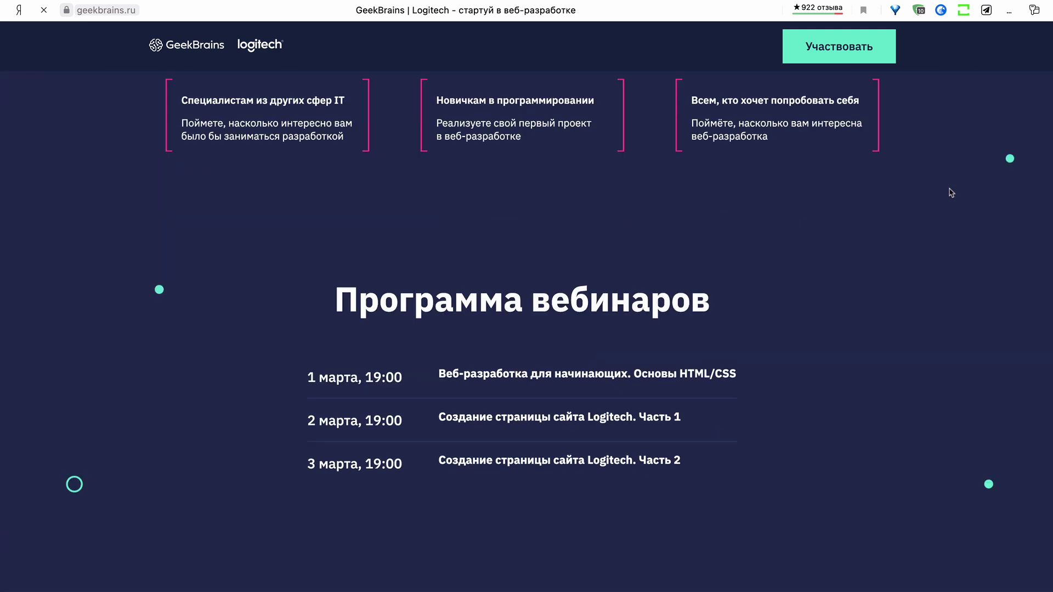
{"action": "scroll", "coordinate": [952, 192], "scroll_direction": "down", "scroll_amount": 3}
{"action": "scroll", "coordinate": [951, 193], "scroll_direction": "down", "scroll_amount": 2}
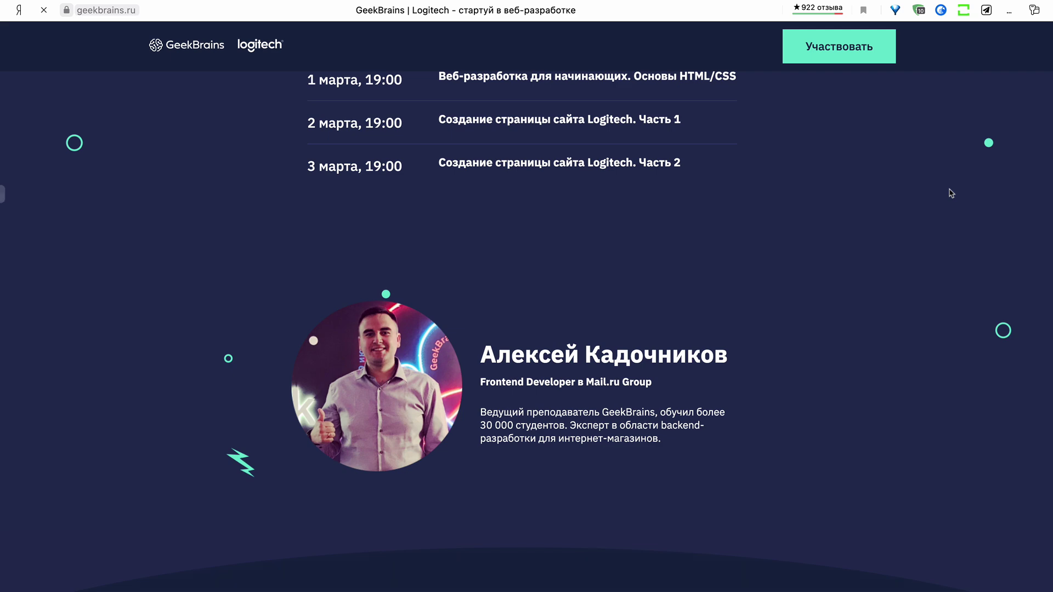
{"action": "scroll", "coordinate": [952, 193], "scroll_direction": "down", "scroll_amount": 1}
{"action": "scroll", "coordinate": [951, 192], "scroll_direction": "down", "scroll_amount": 4}
{"action": "scroll", "coordinate": [951, 193], "scroll_direction": "down", "scroll_amount": 3}
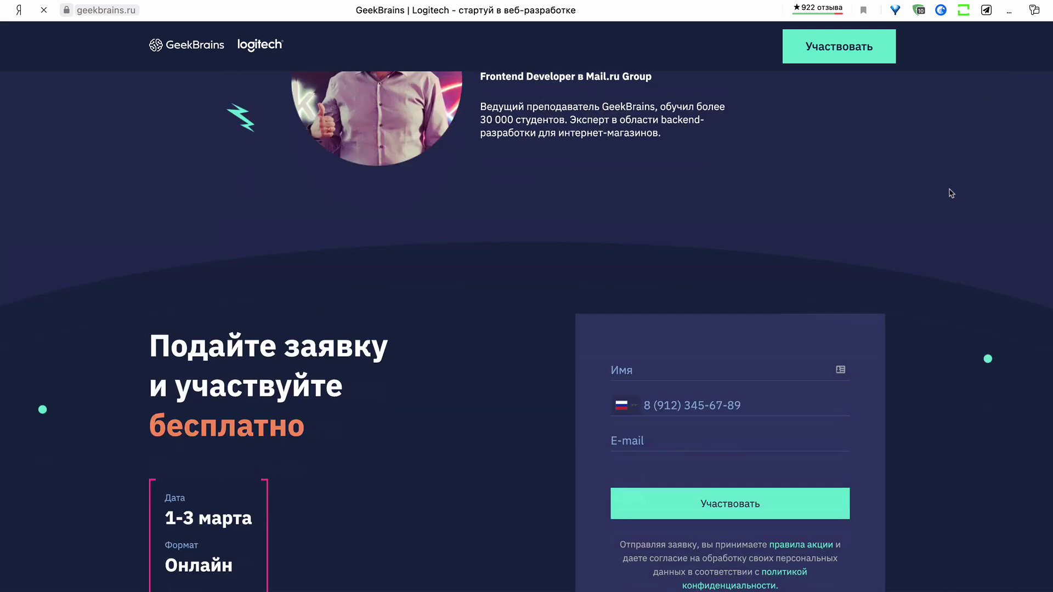
{"action": "scroll", "coordinate": [952, 192], "scroll_direction": "down", "scroll_amount": 1}
{"action": "scroll", "coordinate": [952, 192], "scroll_direction": "down", "scroll_amount": 5}
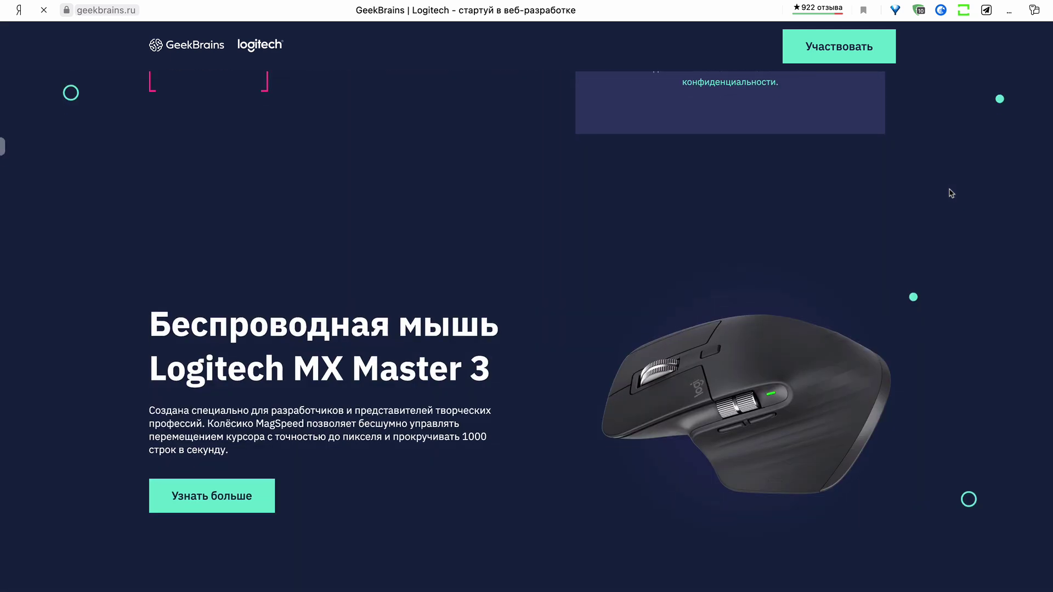
{"action": "scroll", "coordinate": [951, 192], "scroll_direction": "down", "scroll_amount": 1}
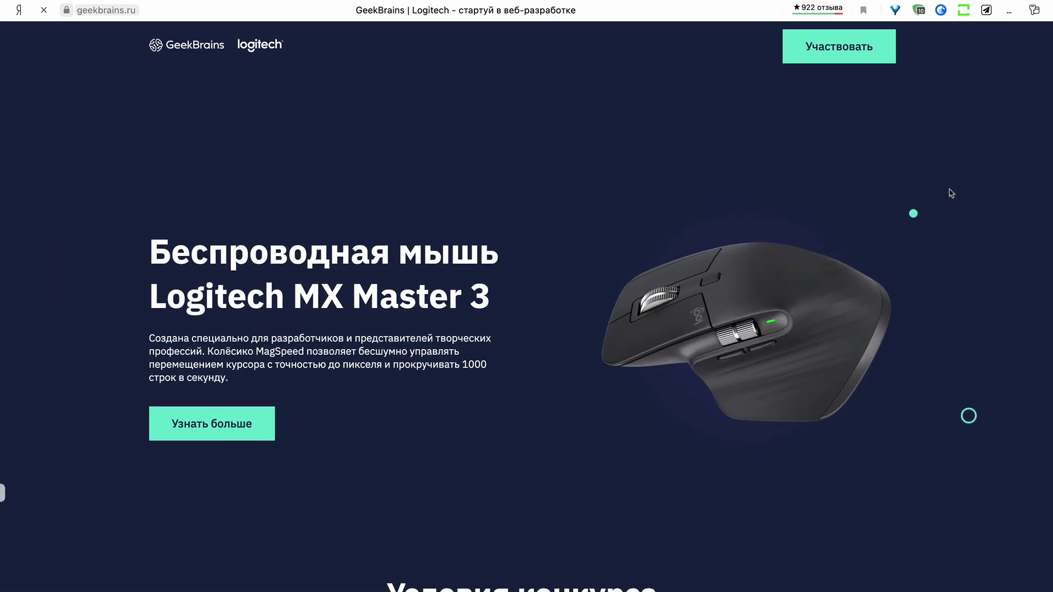
{"action": "scroll", "coordinate": [952, 193], "scroll_direction": "down", "scroll_amount": 1}
{"action": "scroll", "coordinate": [951, 193], "scroll_direction": "down", "scroll_amount": 4}
{"action": "scroll", "coordinate": [951, 193], "scroll_direction": "up", "scroll_amount": 1}
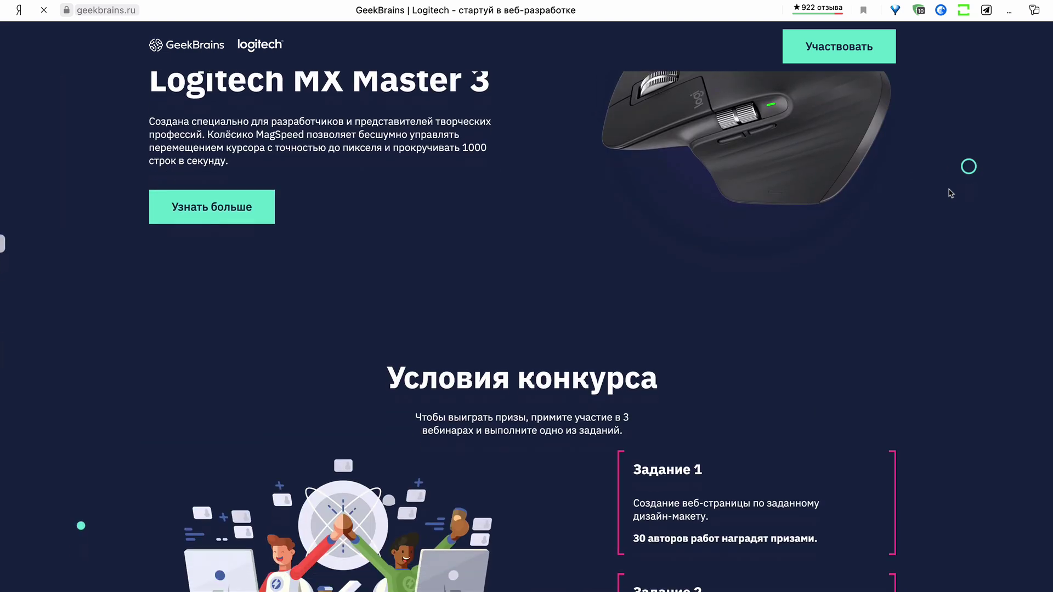
{"action": "scroll", "coordinate": [950, 192], "scroll_direction": "down", "scroll_amount": 4}
{"action": "scroll", "coordinate": [950, 192], "scroll_direction": "down", "scroll_amount": 1}
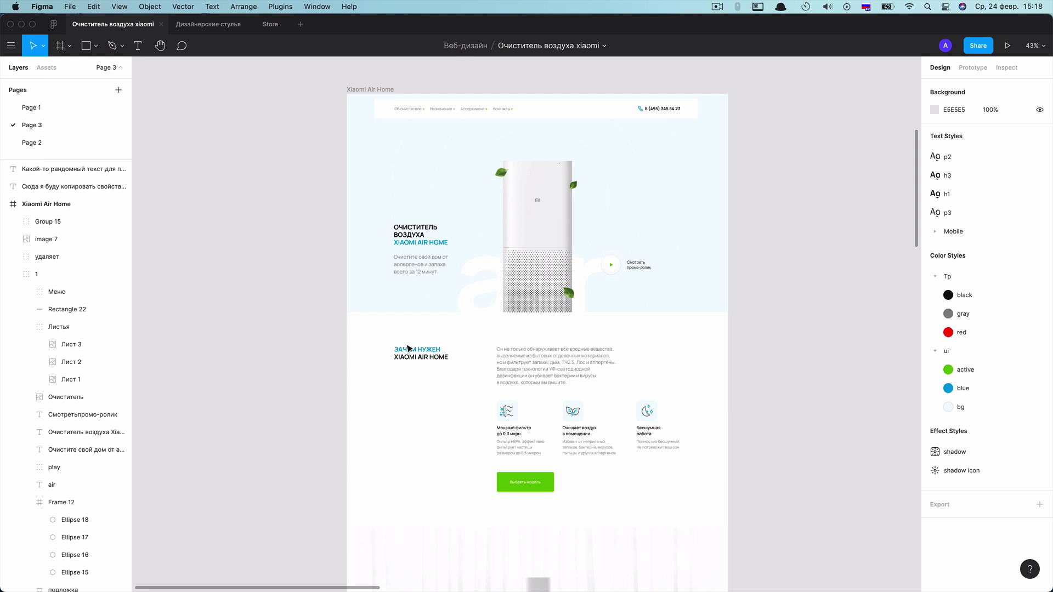
Bring the Xiaomi Air Home frame into view and select the hero section group 1.
{"action": "scroll", "coordinate": [420, 222], "scroll_direction": "up", "scroll_amount": 2}
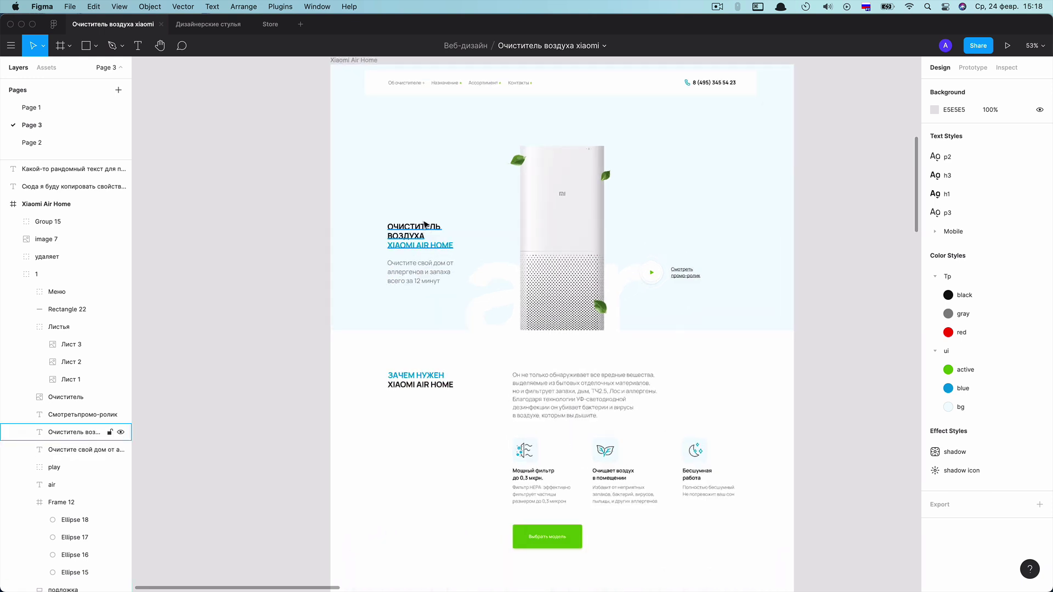
{"action": "left_click", "coordinate": [424, 225]}
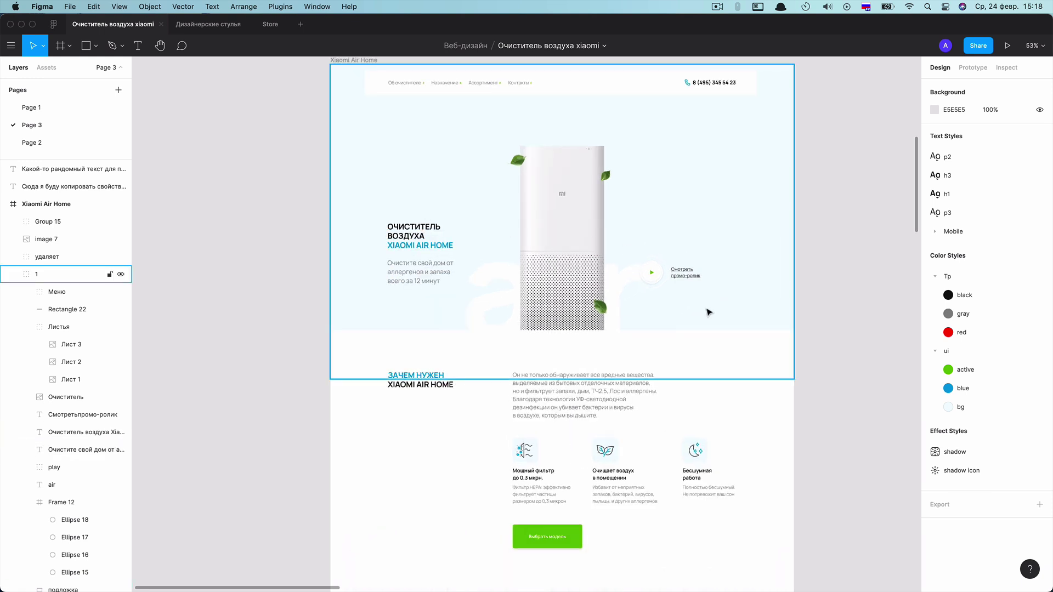
{"action": "double_click", "coordinate": [566, 258]}
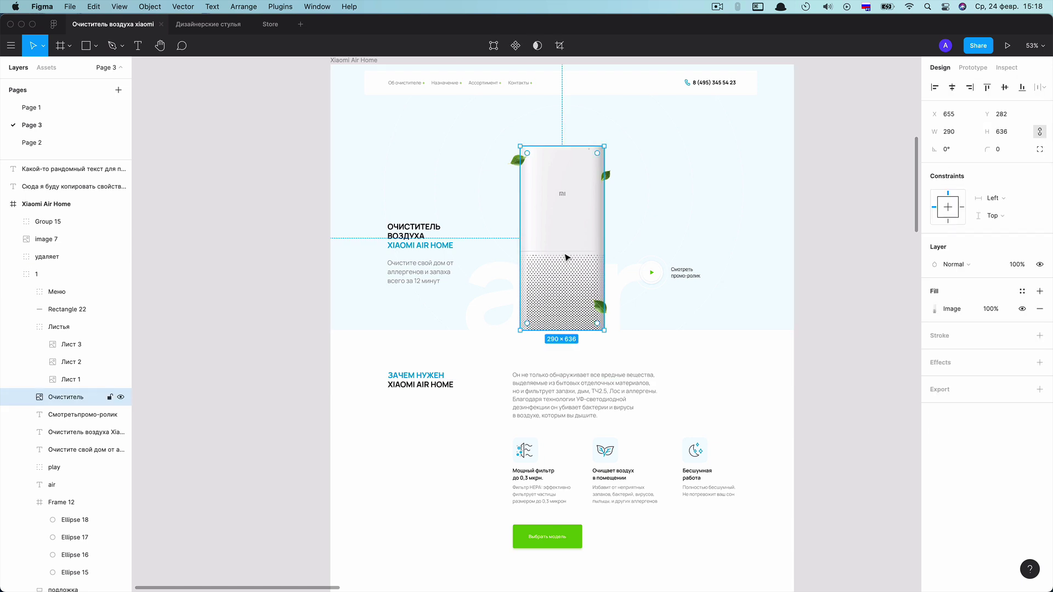
{"action": "key", "text": "alt"}
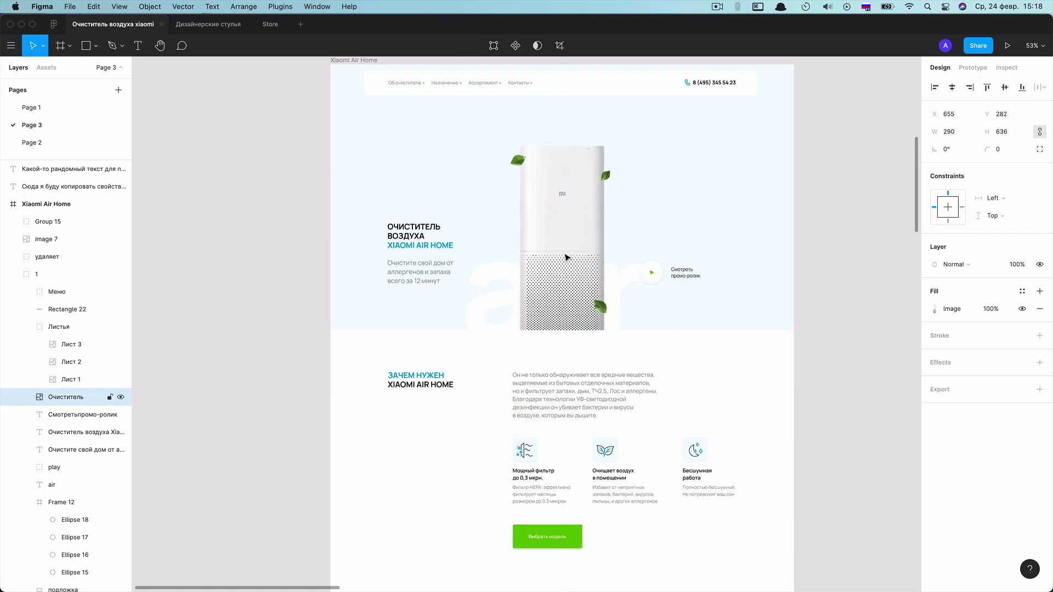
{"action": "left_click", "coordinate": [566, 257]}
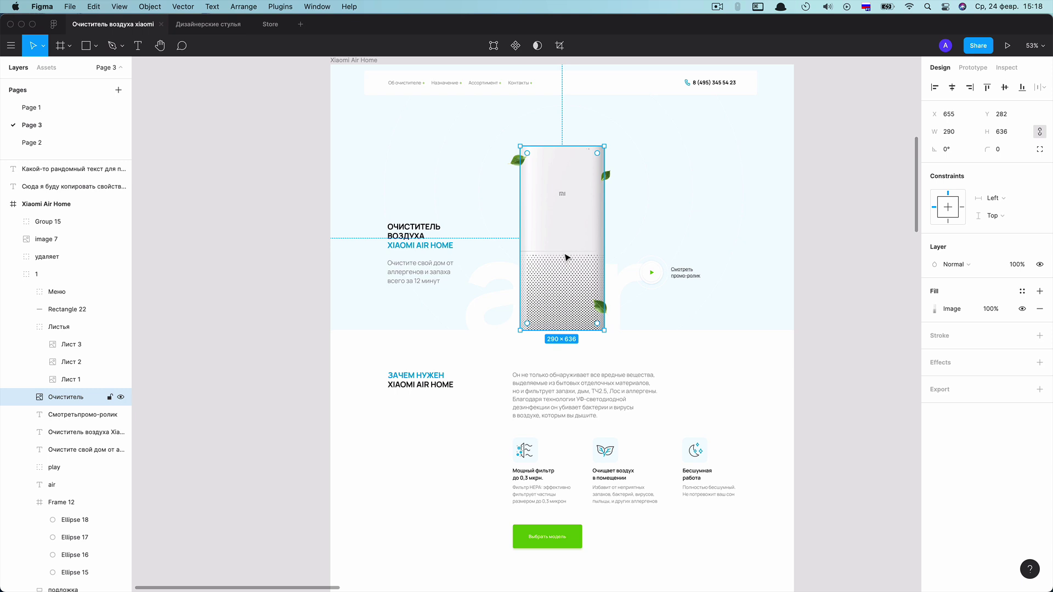
{"action": "left_click_drag", "start_coordinate": [567, 257], "coordinate": [568, 257]}
{"action": "left_click", "coordinate": [566, 257]}
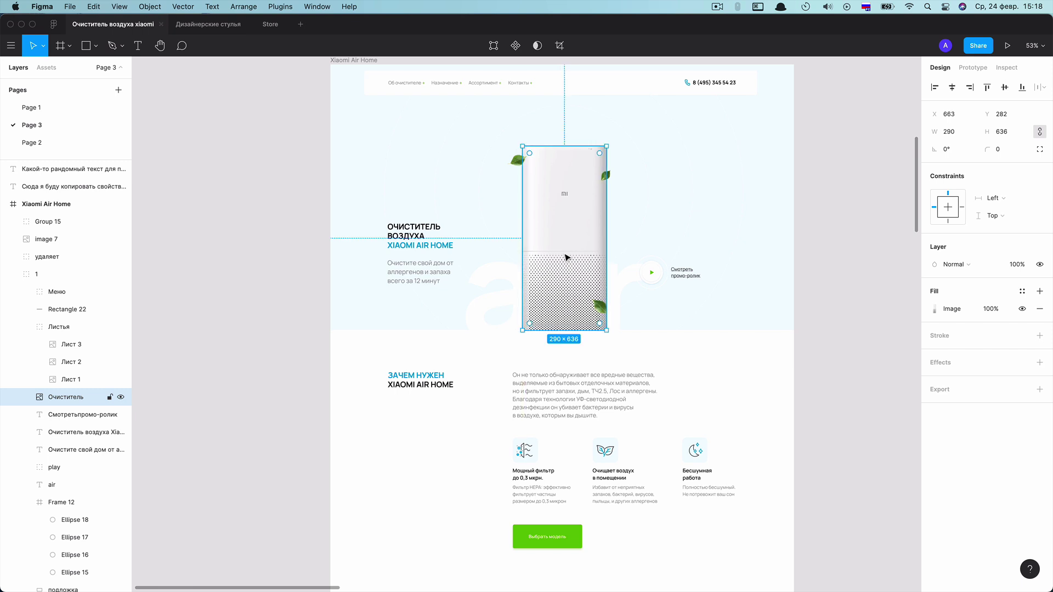
{"action": "left_click_drag", "start_coordinate": [566, 257], "coordinate": [564, 257]}
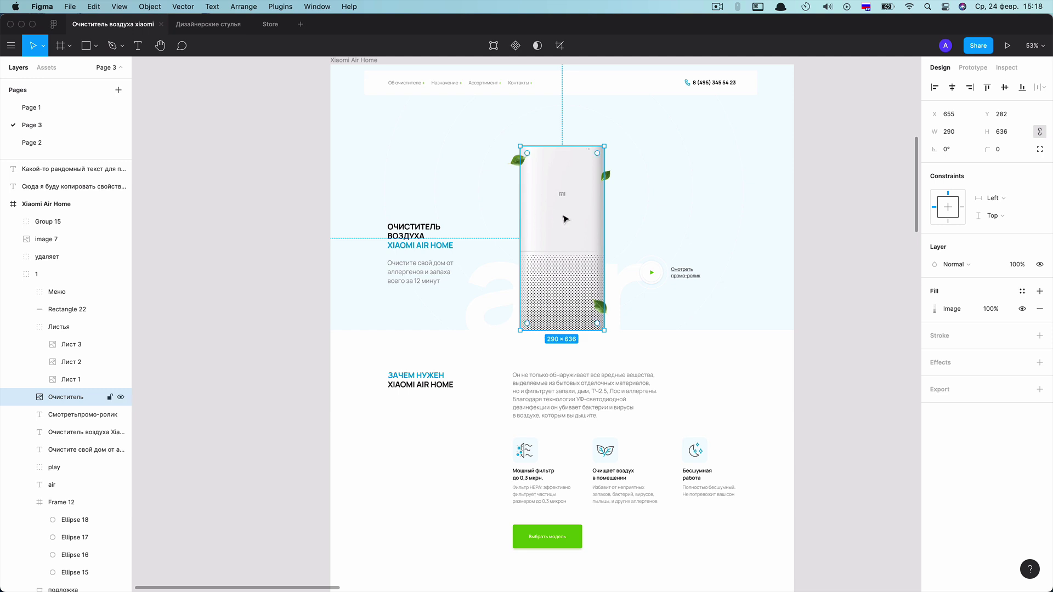
{"action": "left_click_drag", "start_coordinate": [576, 219], "coordinate": [580, 221]}
{"action": "key", "text": "ctrl+z"}
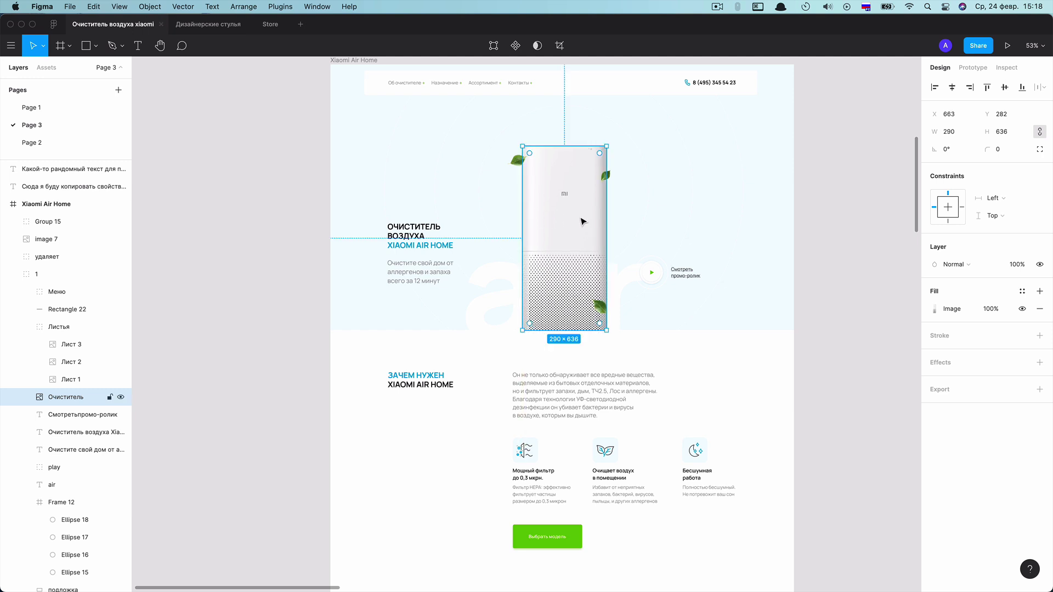
Through the menu search 'nu', set Small nudge to 1 and Big nudge to 8, then close Nudge amount.
{"action": "left_click", "coordinate": [12, 49]}
{"action": "key", "text": "ctrl+space"}
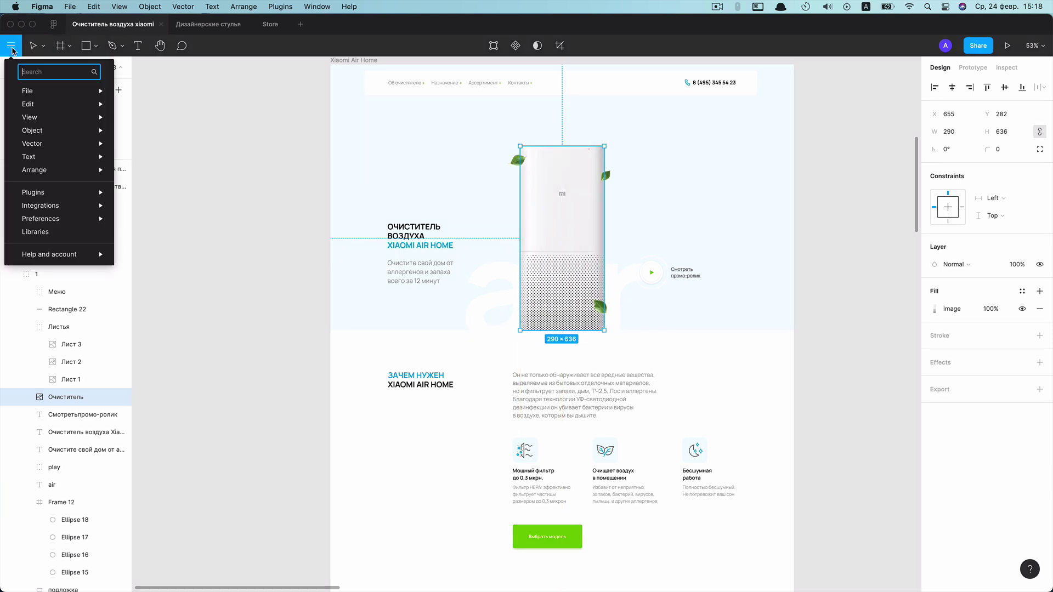
{"action": "type", "text": "nu"}
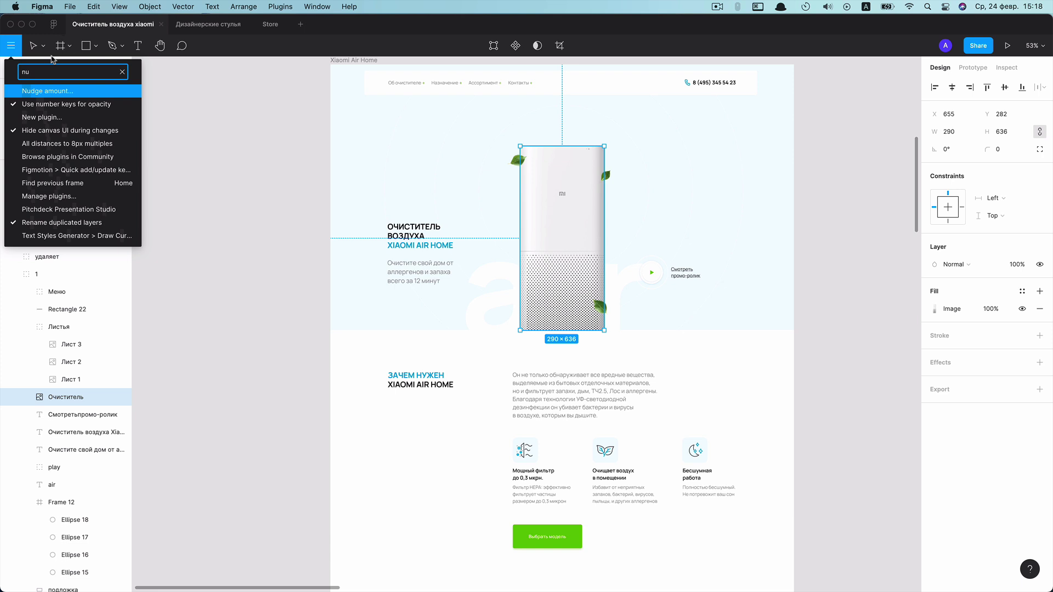
{"action": "left_click", "coordinate": [52, 91]}
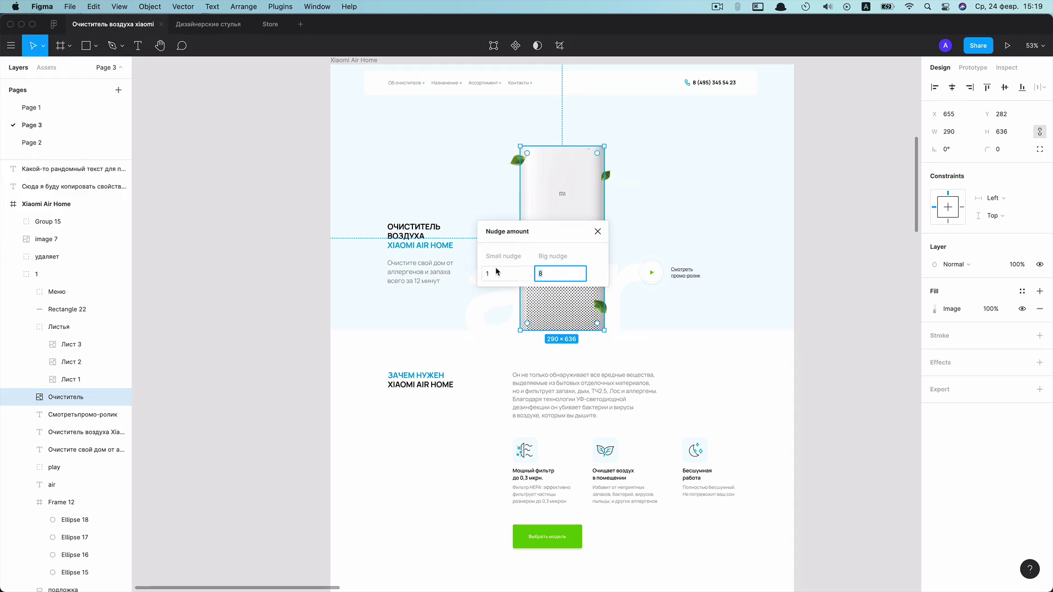
{"action": "left_click_drag", "start_coordinate": [551, 227], "coordinate": [600, 218]}
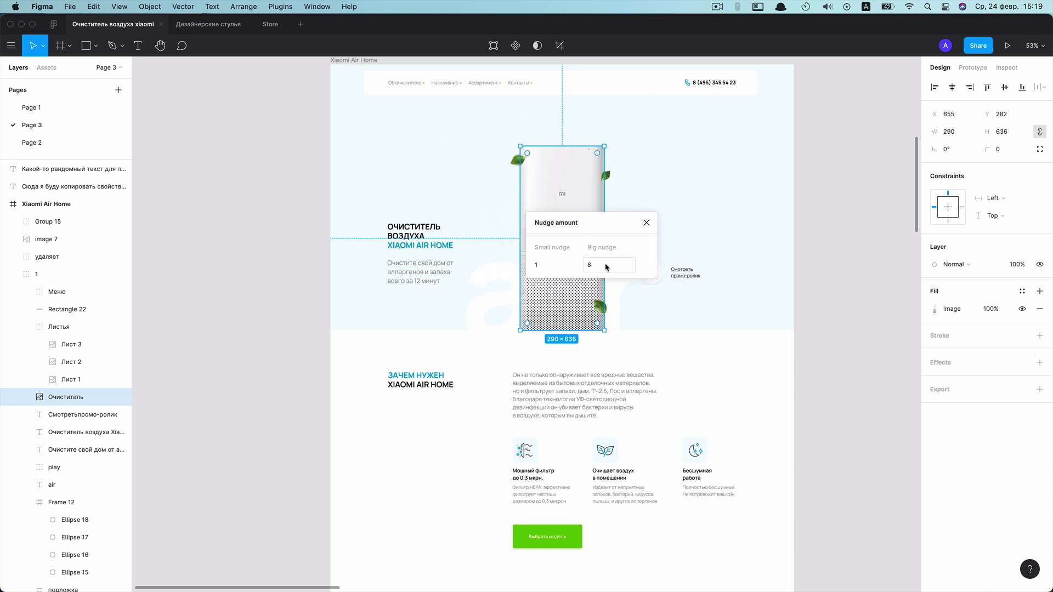
{"action": "left_click", "coordinate": [605, 267]}
{"action": "left_click", "coordinate": [557, 268]}
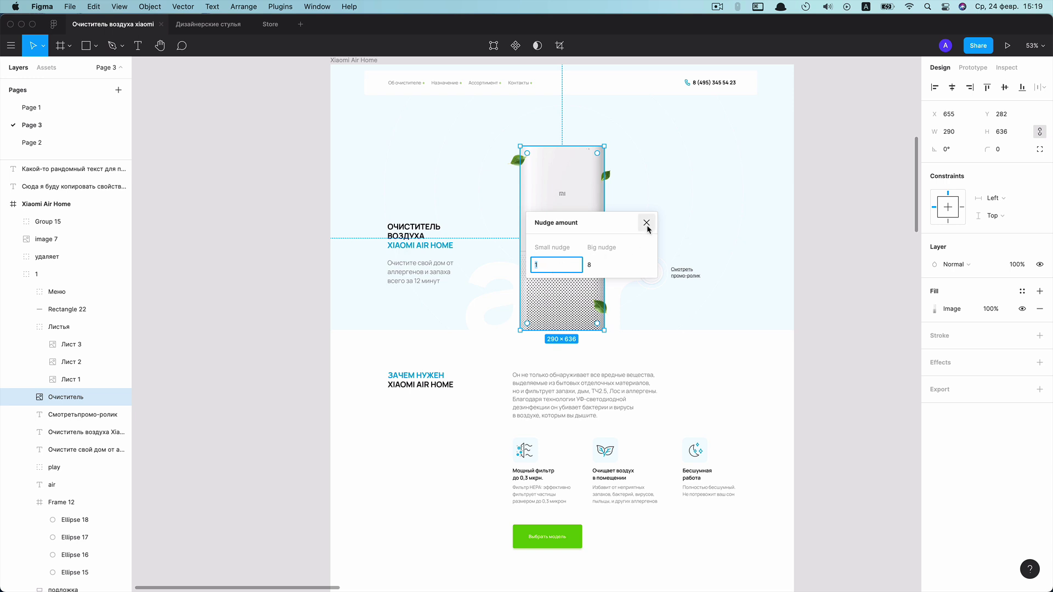
{"action": "left_click", "coordinate": [647, 223]}
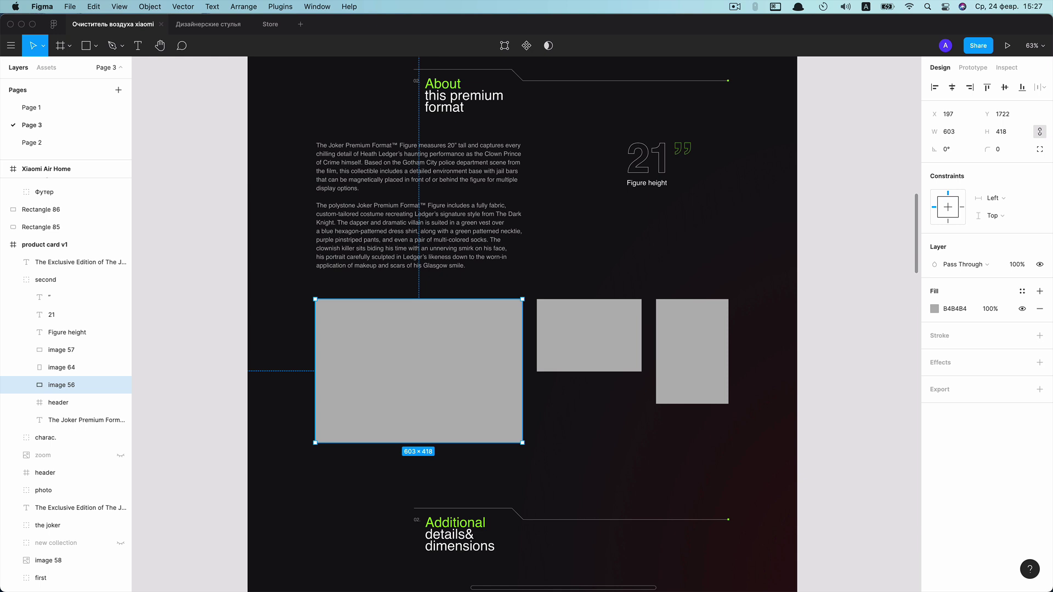
{"action": "mouse_move", "coordinate": [418, 378]}
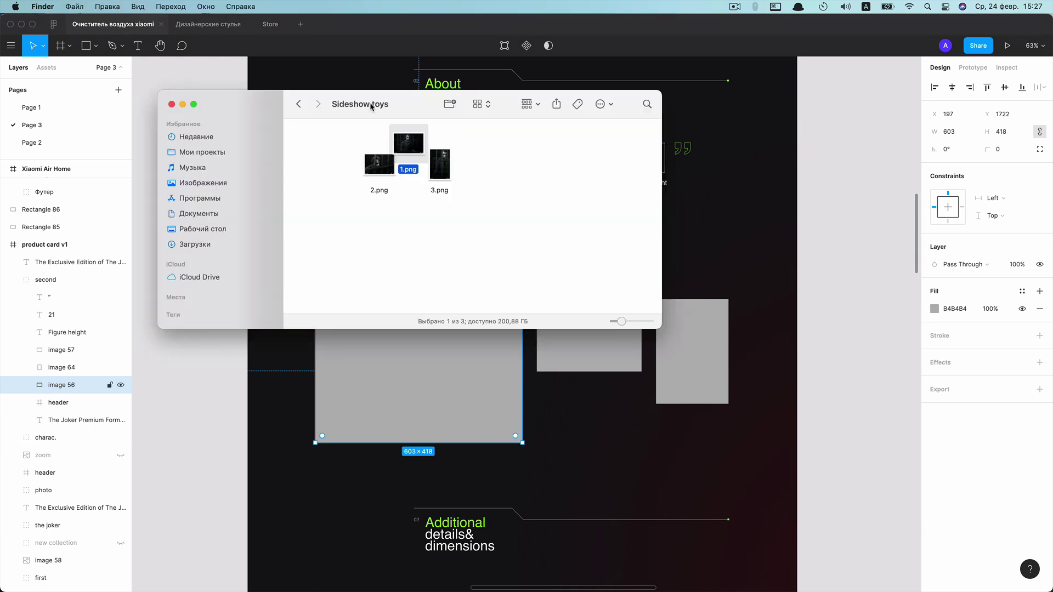
Drag 1.png into the large grey placeholder and 3.png into the tall placeholder from Sideshow toys.
{"action": "left_click", "coordinate": [350, 143]}
{"action": "left_click_drag", "start_coordinate": [408, 144], "coordinate": [981, 305]}
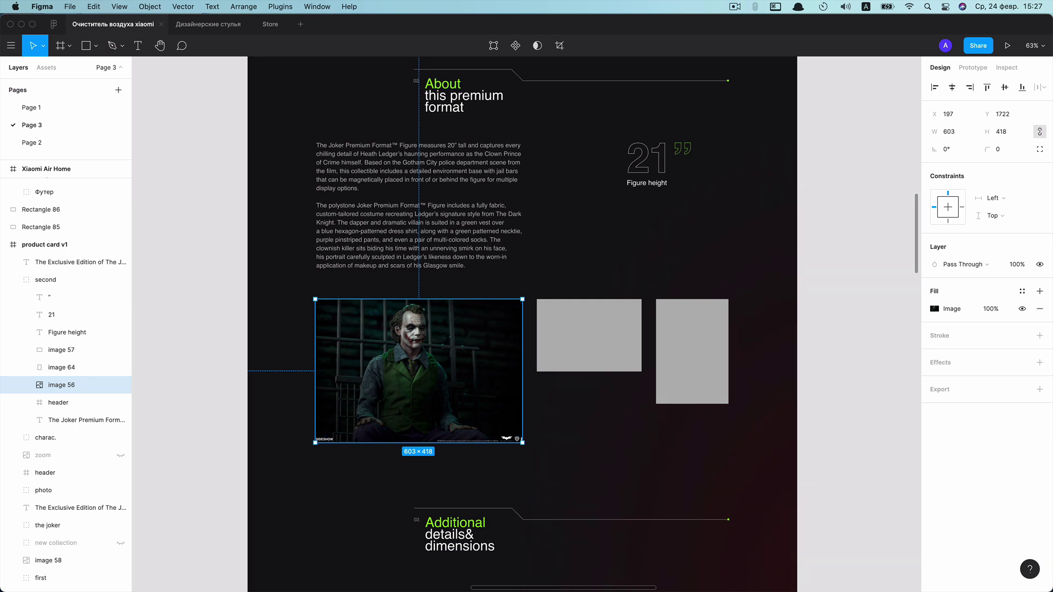
{"action": "key", "text": "super+Tab"}
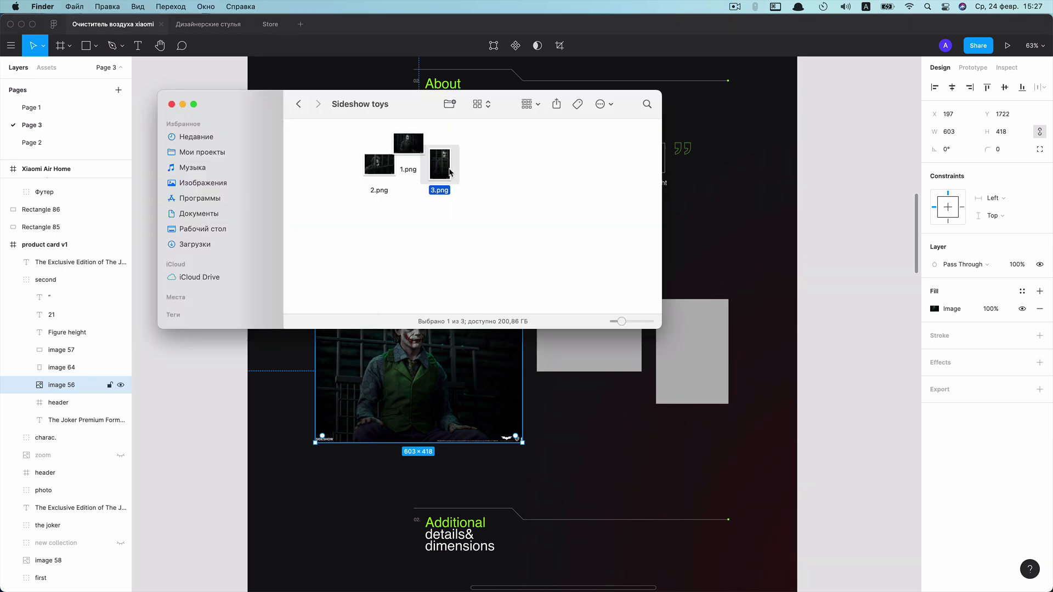
{"action": "left_click_drag", "start_coordinate": [450, 172], "coordinate": [721, 359]}
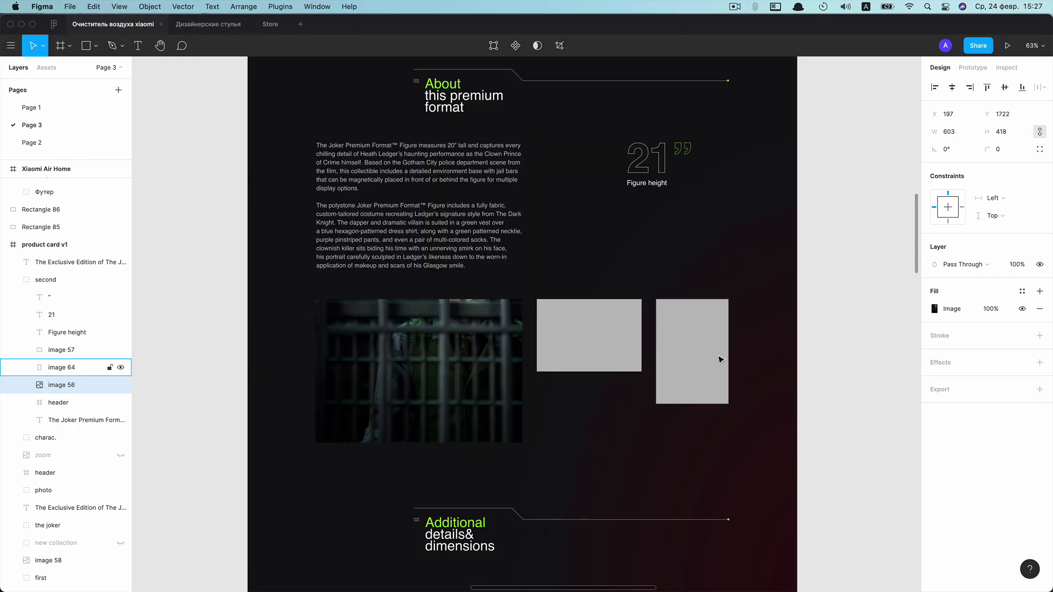
{"action": "left_click", "coordinate": [701, 325]}
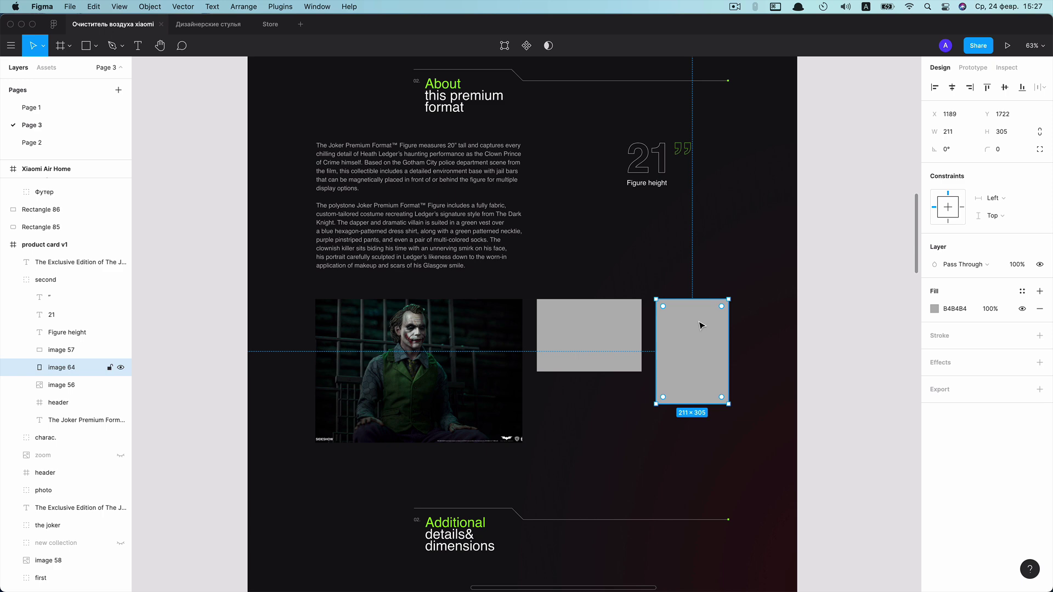
{"action": "left_click", "coordinate": [741, 287]}
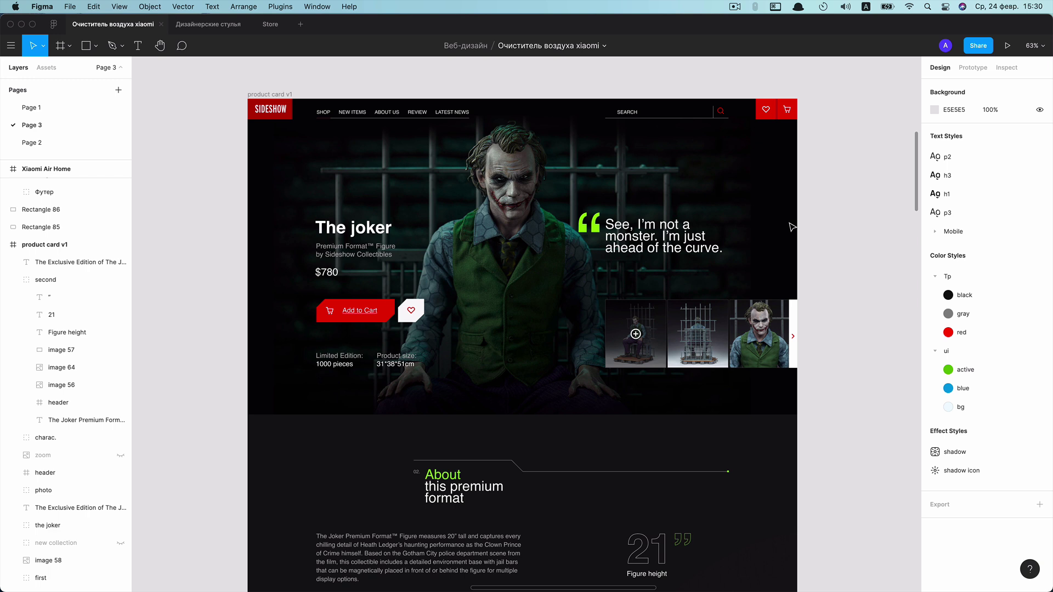
Eyedrop several vest greens onto the Add to Cart button, then settle on red A80202.
{"action": "scroll", "coordinate": [385, 302], "scroll_direction": "up", "scroll_amount": 3}
{"action": "left_click", "coordinate": [386, 307]}
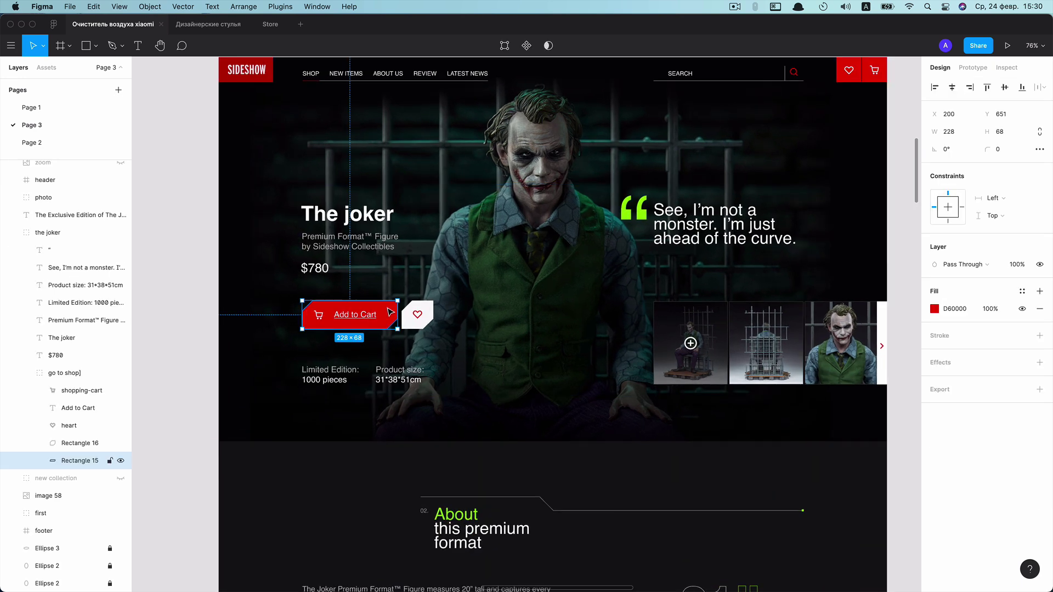
{"action": "key", "text": "i"}
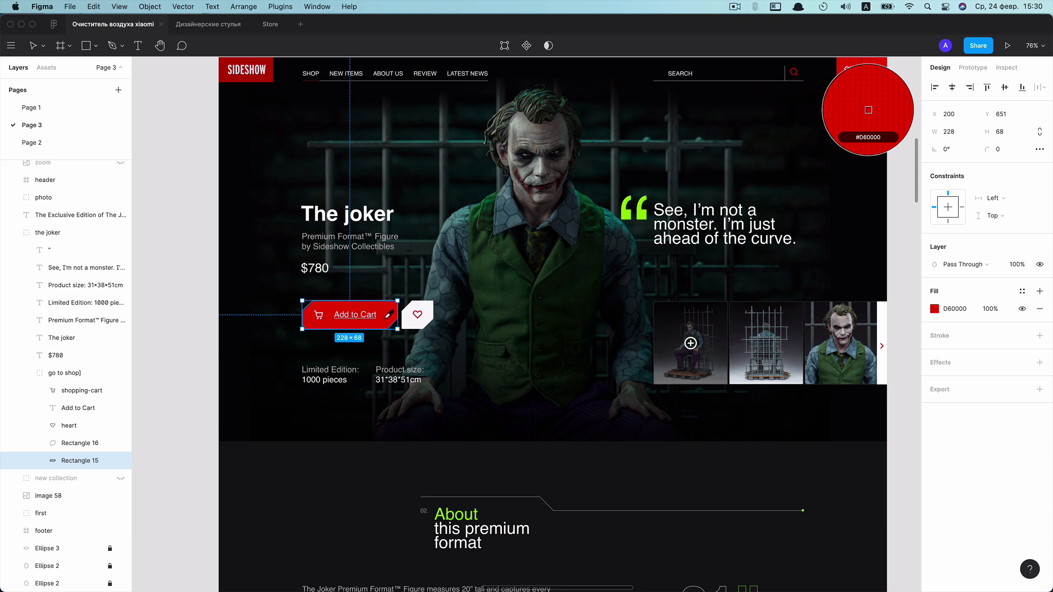
{"action": "left_click", "coordinate": [494, 254]}
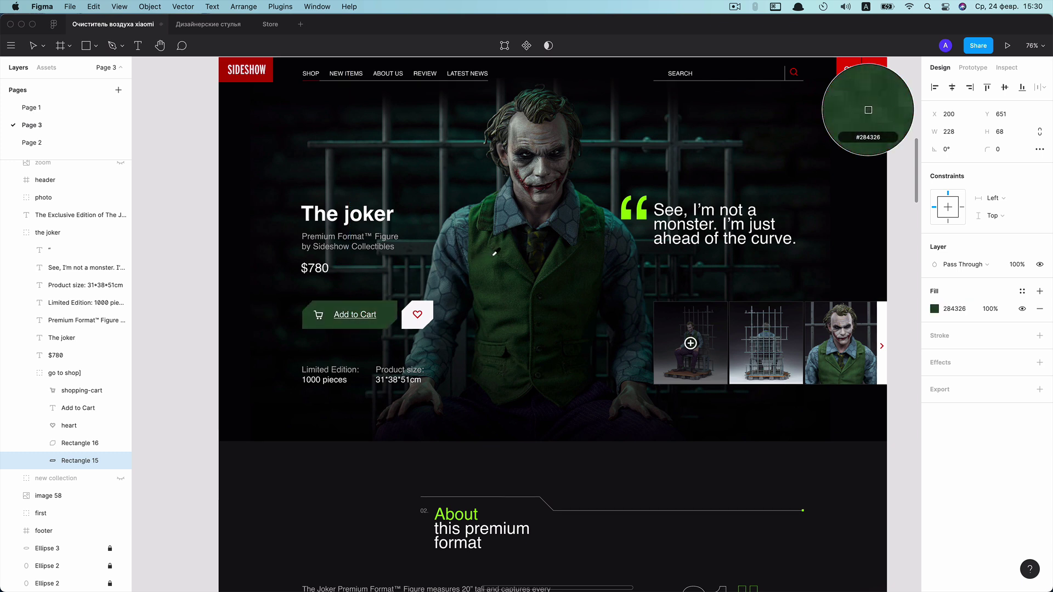
{"action": "left_click", "coordinate": [516, 261]}
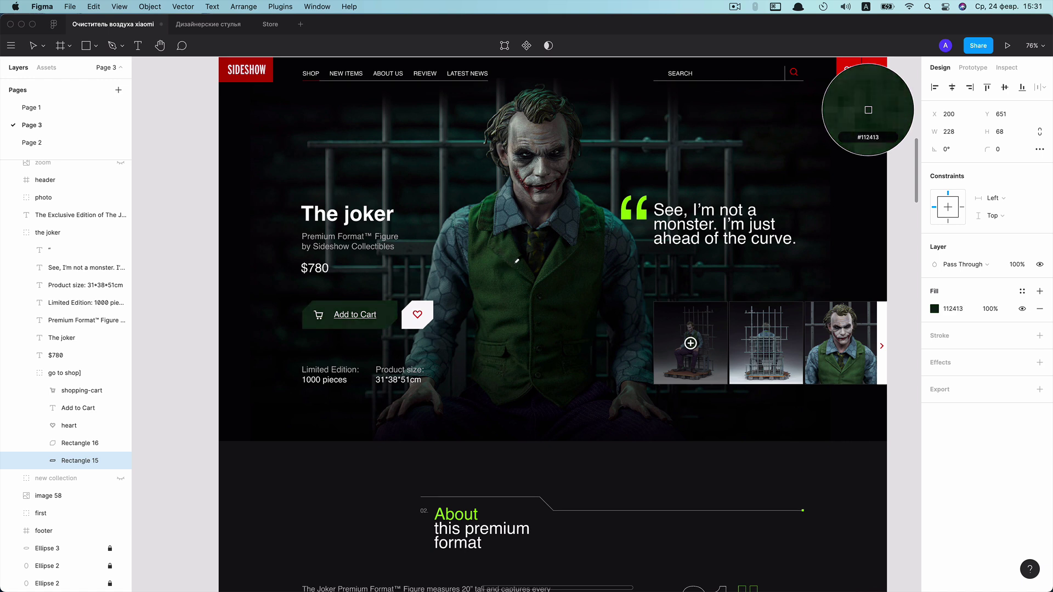
{"action": "left_click", "coordinate": [505, 264]}
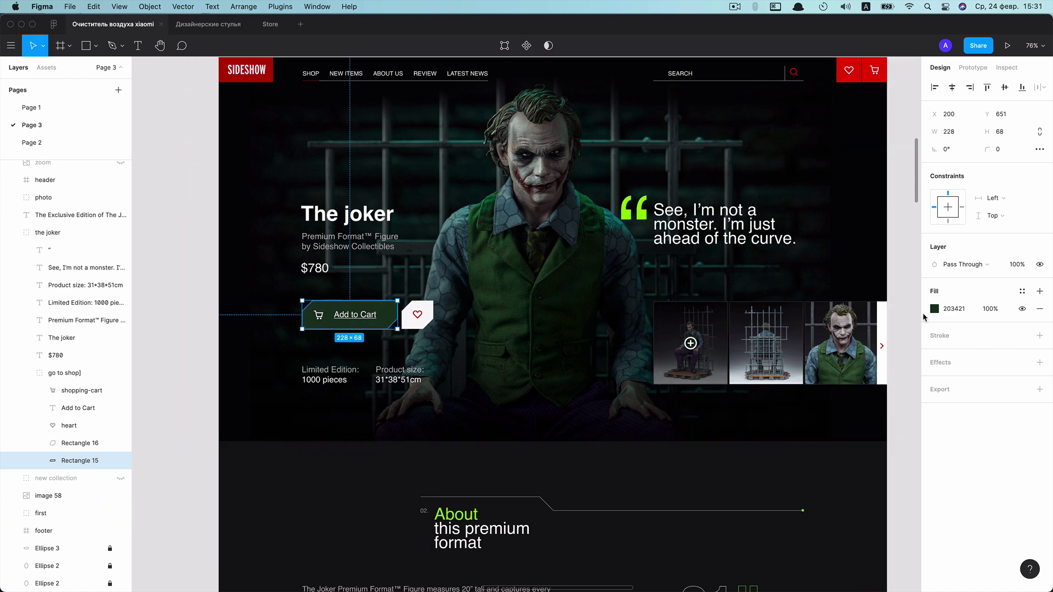
{"action": "key", "text": "i"}
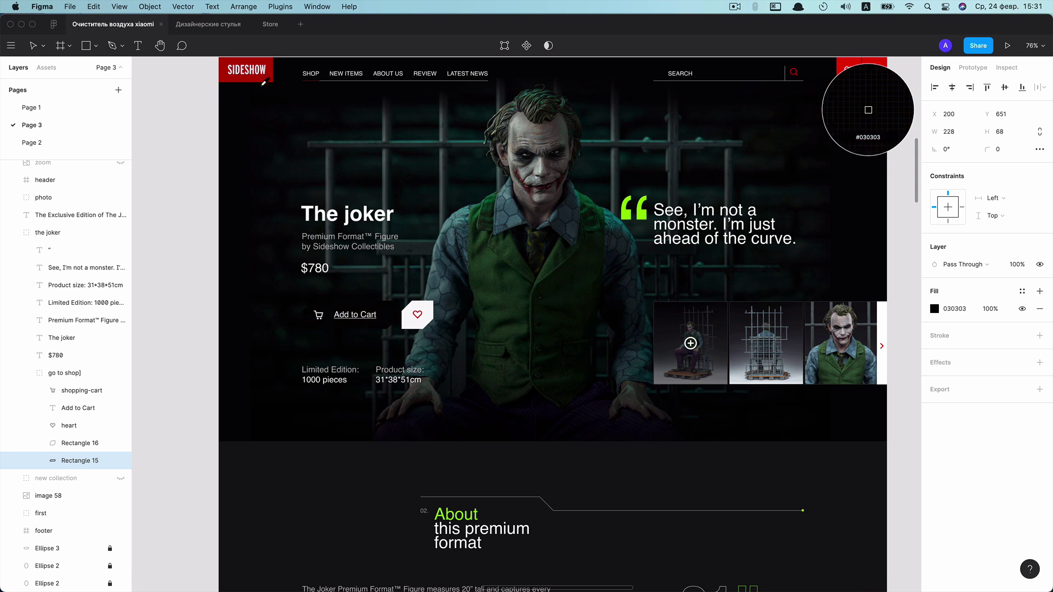
{"action": "left_click", "coordinate": [868, 110]}
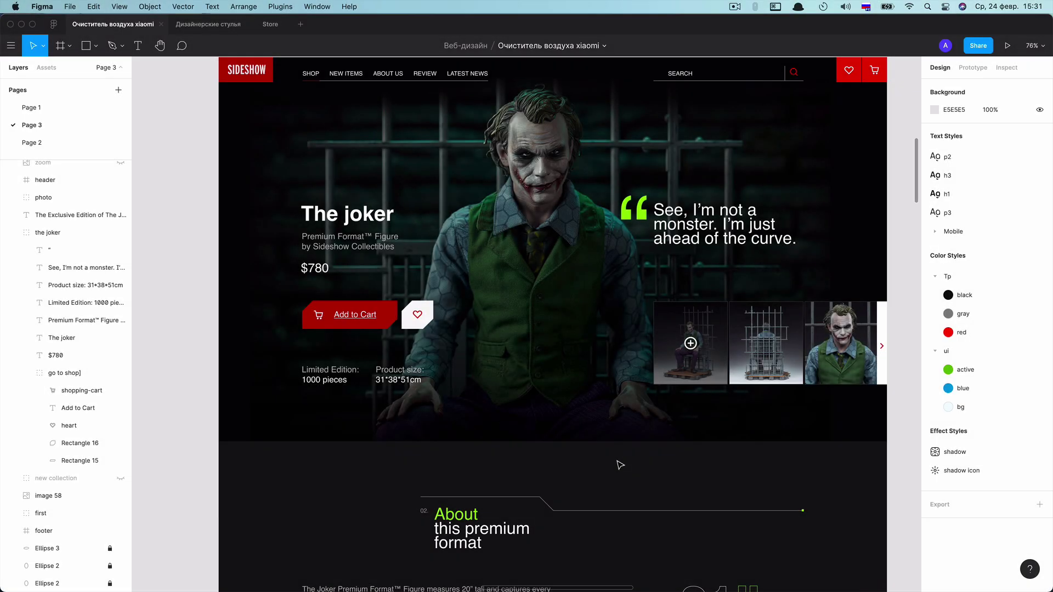
Try button fills A83D02, a yellower hue, teal 0294A8, green 86A802, 02A8A0 and purple 4202A8.
{"action": "left_click", "coordinate": [394, 310], "text": "super"}
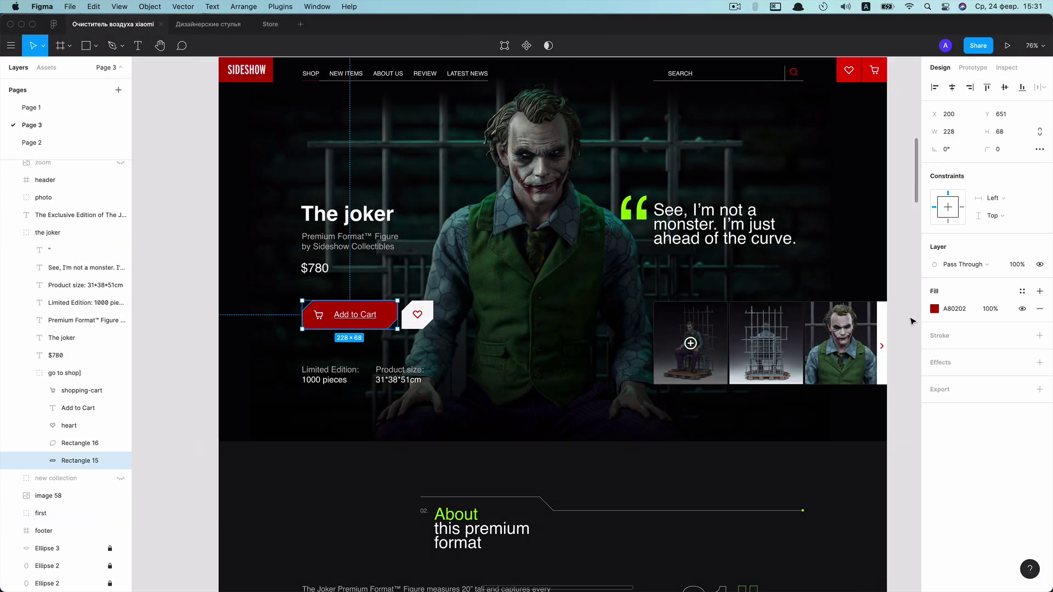
{"action": "left_click", "coordinate": [934, 309]}
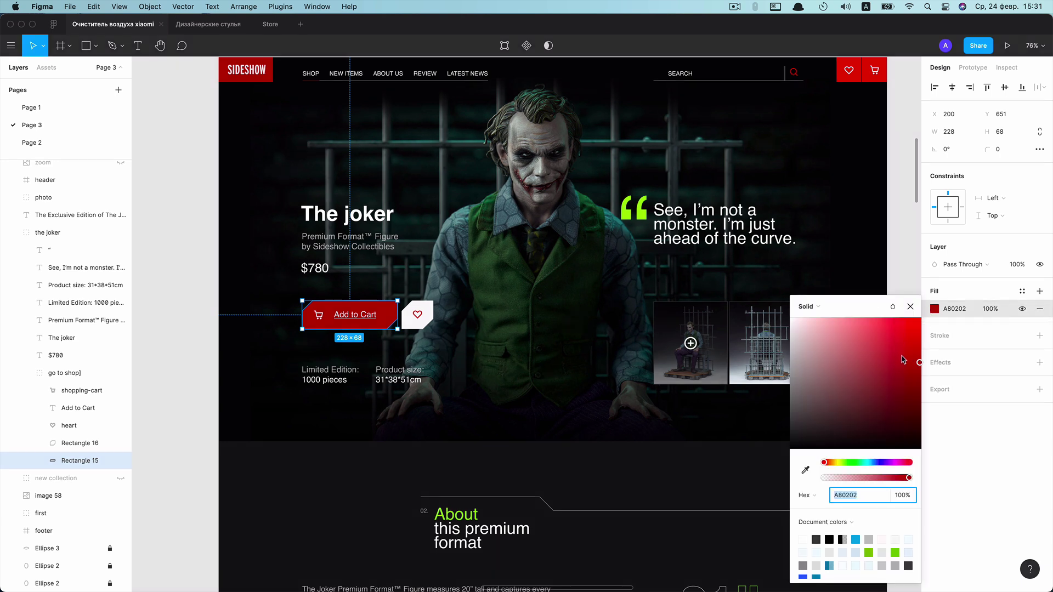
{"action": "type", "text": "A83D02"}
{"action": "left_click_drag", "start_coordinate": [828, 463], "coordinate": [837, 463]}
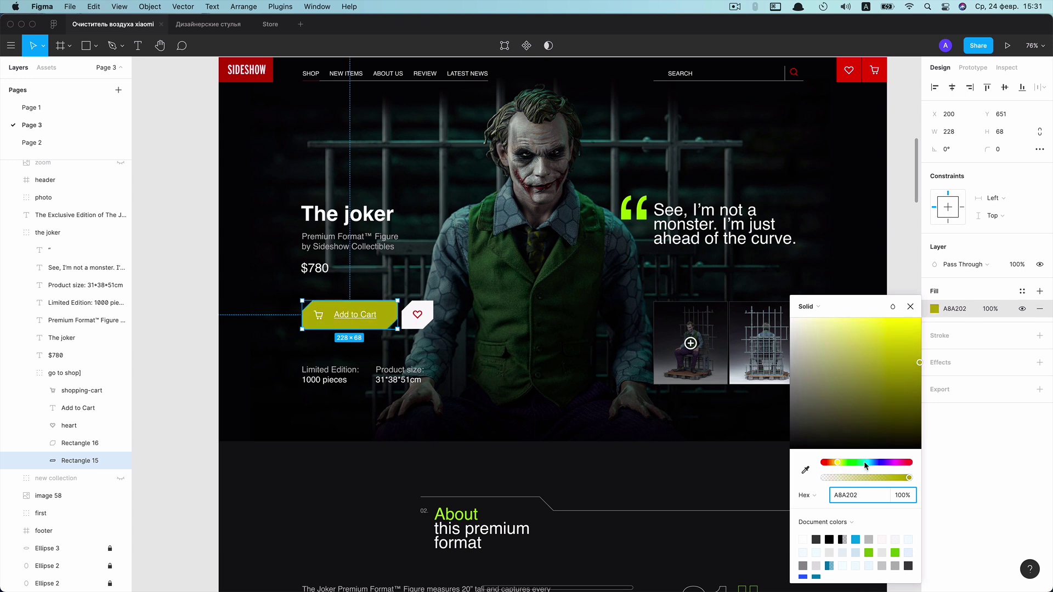
{"action": "key", "text": "super+a"}
{"action": "type", "text": "0294A8"}
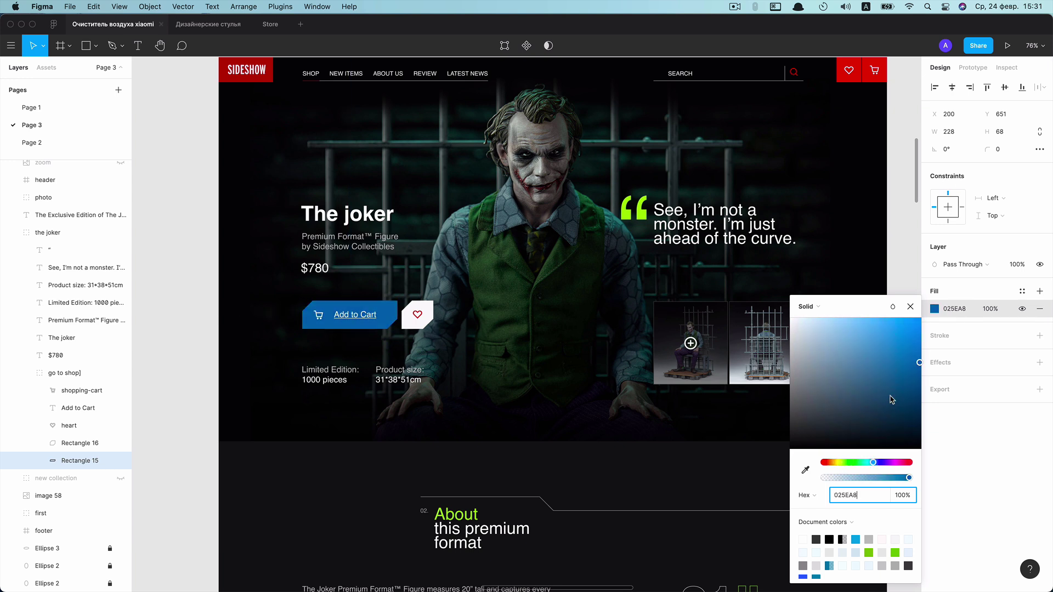
{"action": "key", "text": "super+a"}
{"action": "type", "text": "86A802"}
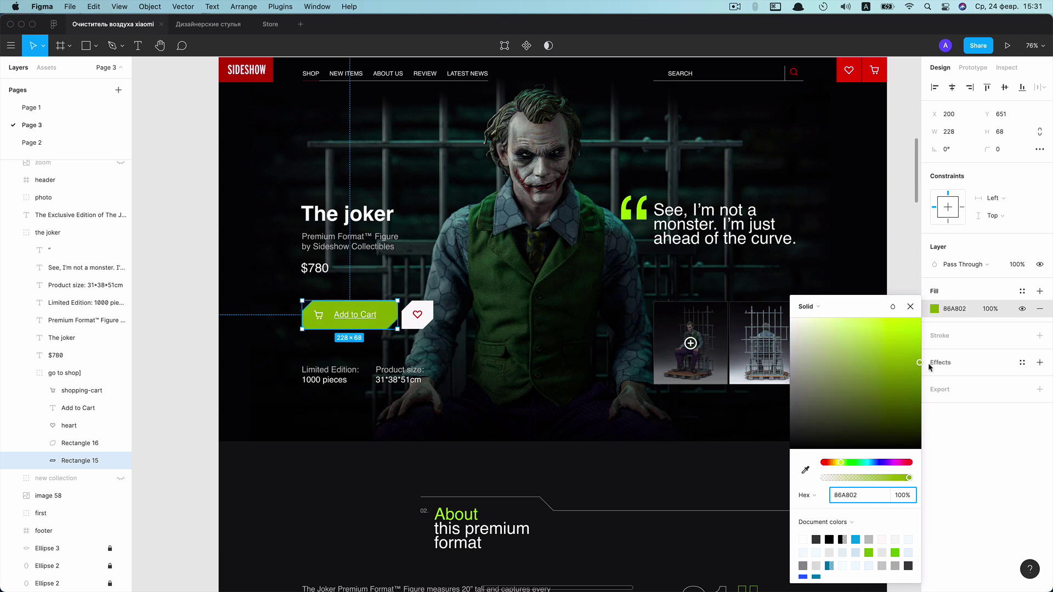
{"action": "key", "text": "super+a"}
{"action": "type", "text": "02A8A0"}
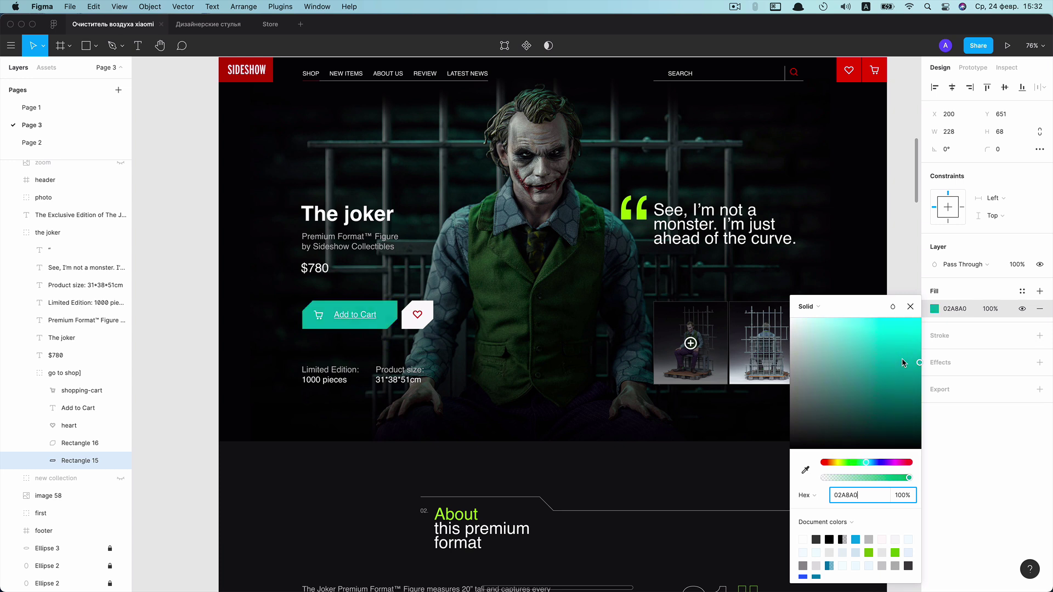
{"action": "key", "text": "super+a"}
{"action": "type", "text": "4202A8"}
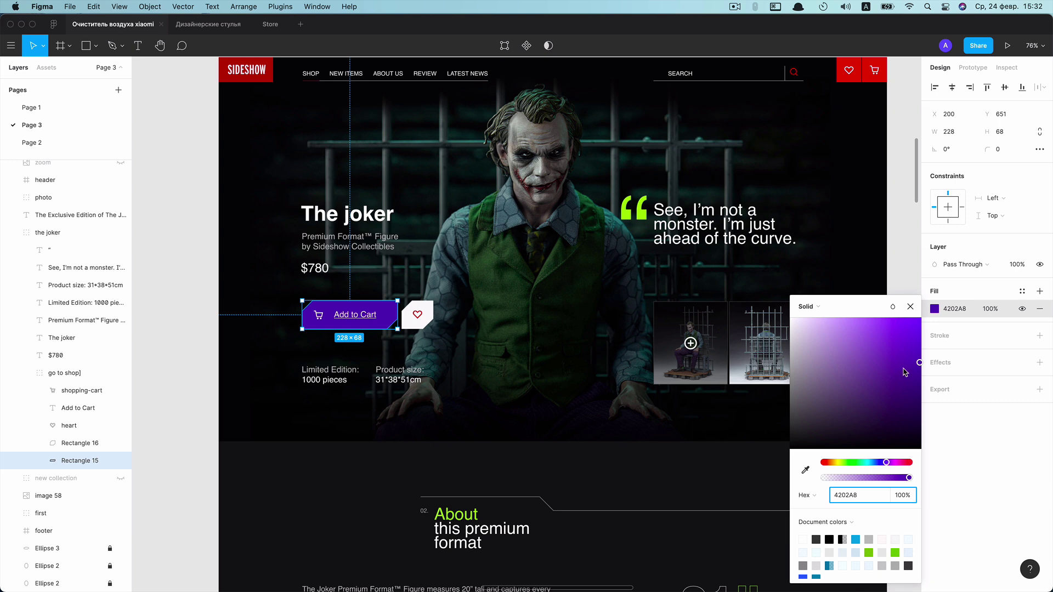
Adjust opacity, try A83C02, A85902 and A87702, then brighten the fill to golden yellow E1A513.
{"action": "mouse_move", "coordinate": [909, 478]}
{"action": "left_mouse_down"}
{"action": "mouse_move", "coordinate": [843, 478]}
{"action": "mouse_move", "coordinate": [899, 477]}
{"action": "left_mouse_up"}
{"action": "key", "text": "Return"}
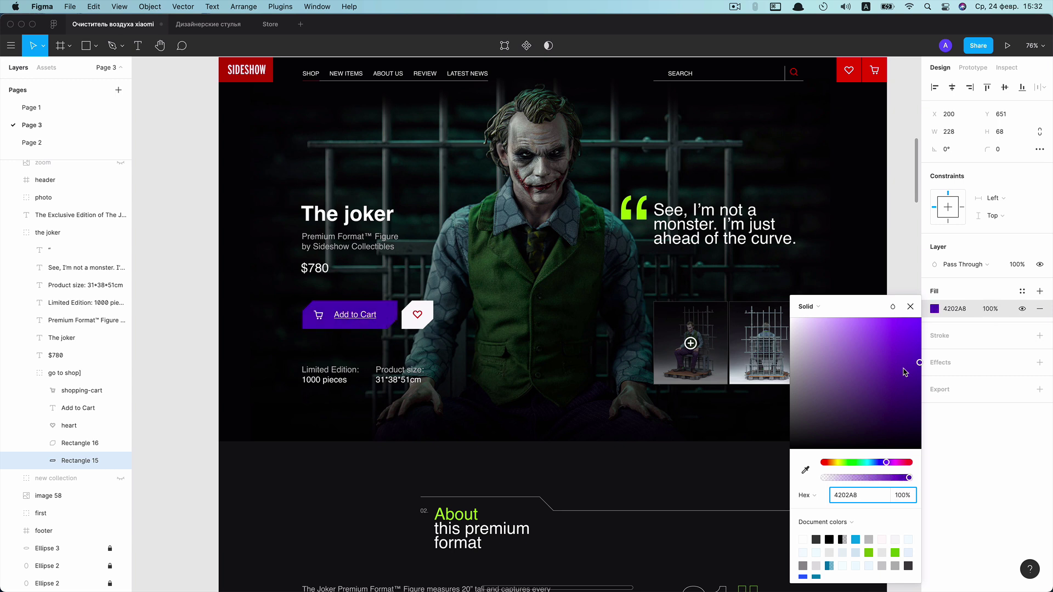
{"action": "type", "text": "A83C02"}
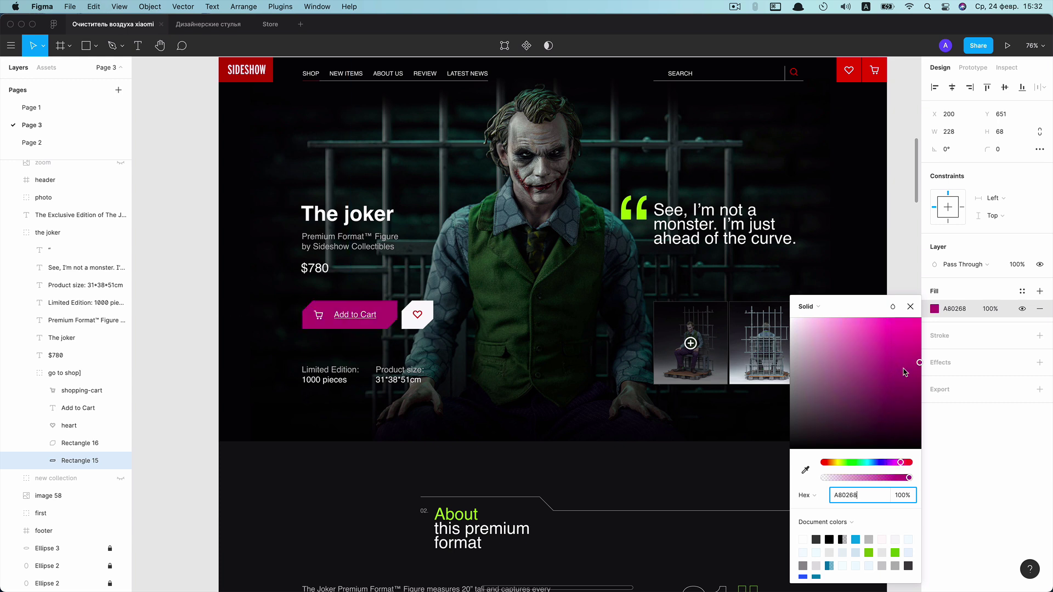
{"action": "key", "text": "Return"}
{"action": "type", "text": "A85902"}
{"action": "key", "text": "Return"}
{"action": "type", "text": "A87702"}
{"action": "key", "text": "Return"}
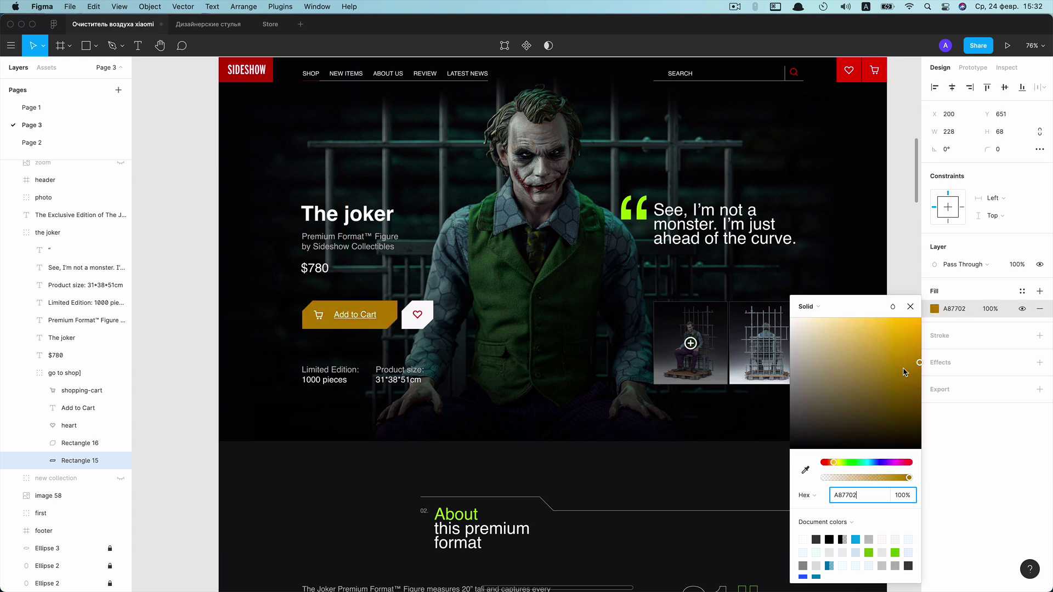
{"action": "key", "text": "Return"}
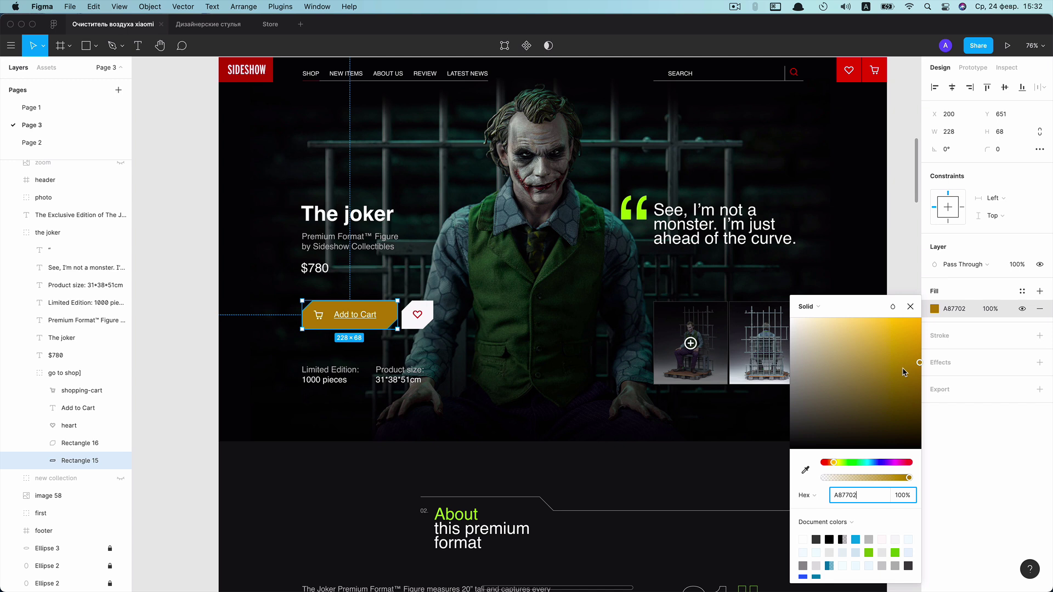
{"action": "left_click", "coordinate": [910, 333]}
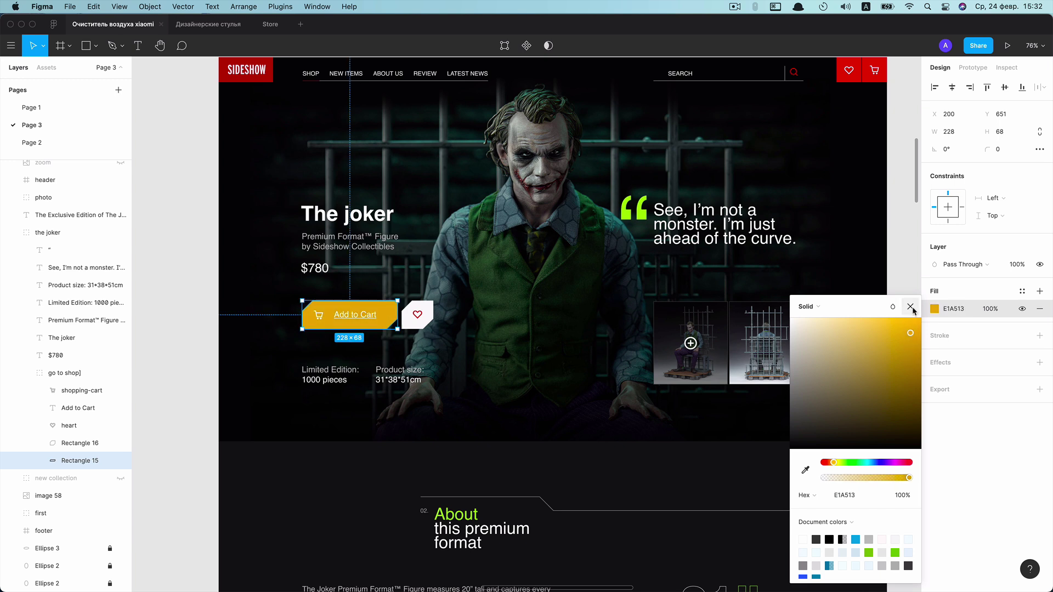
{"action": "left_click", "coordinate": [911, 307]}
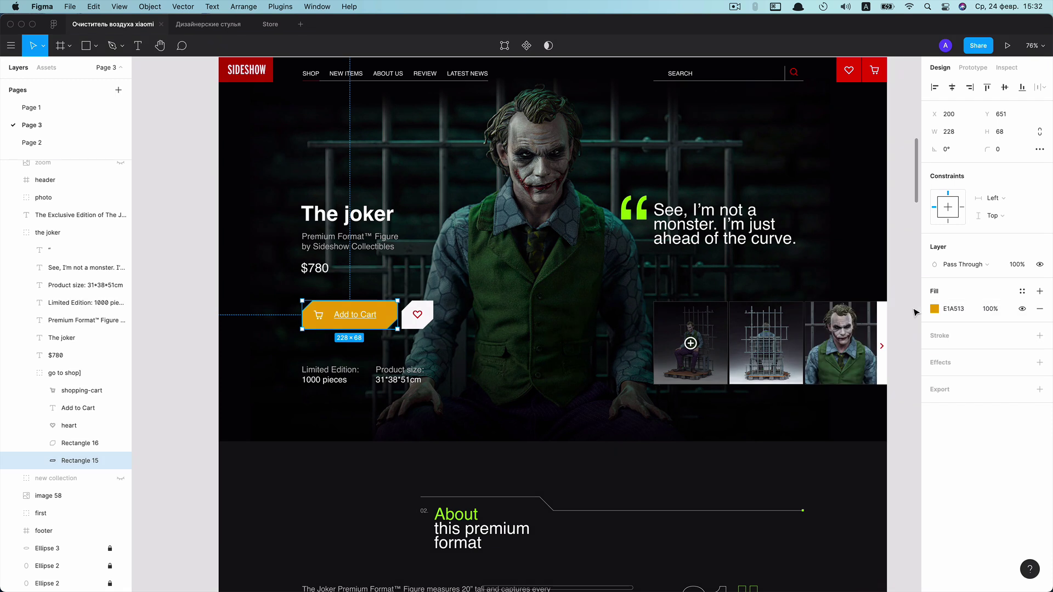